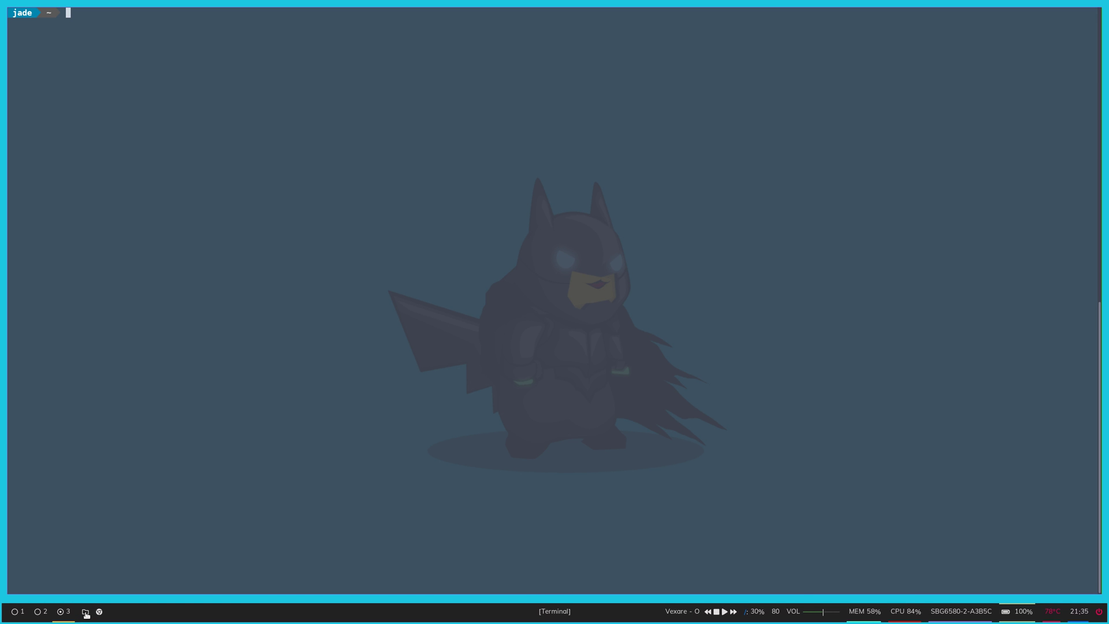
Open the home folder in the file manager and close its window again.
click(85, 611)
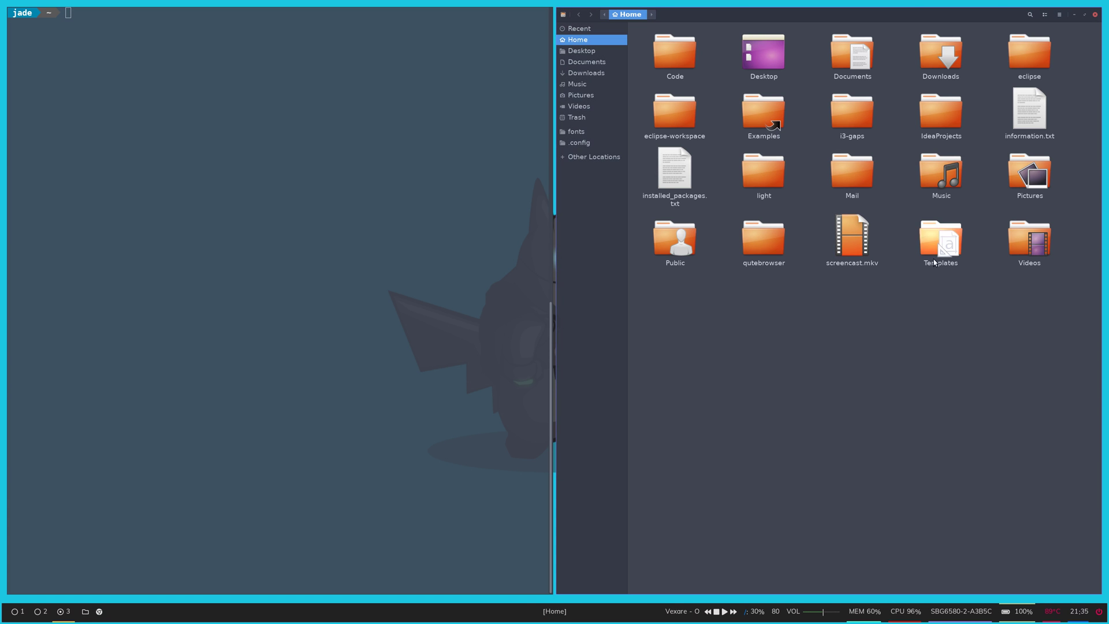
key(super+shift+q)
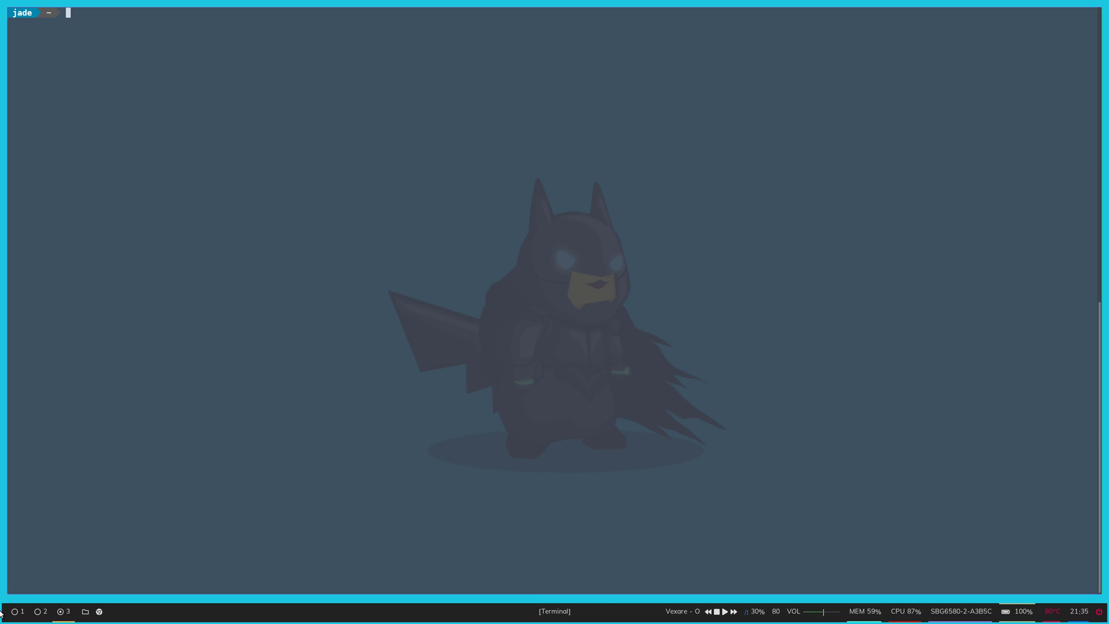
Bring up the pop-up file menu, browse its entries and open the picture jesseMcCree.jpeg from its recent files.
click(86, 616)
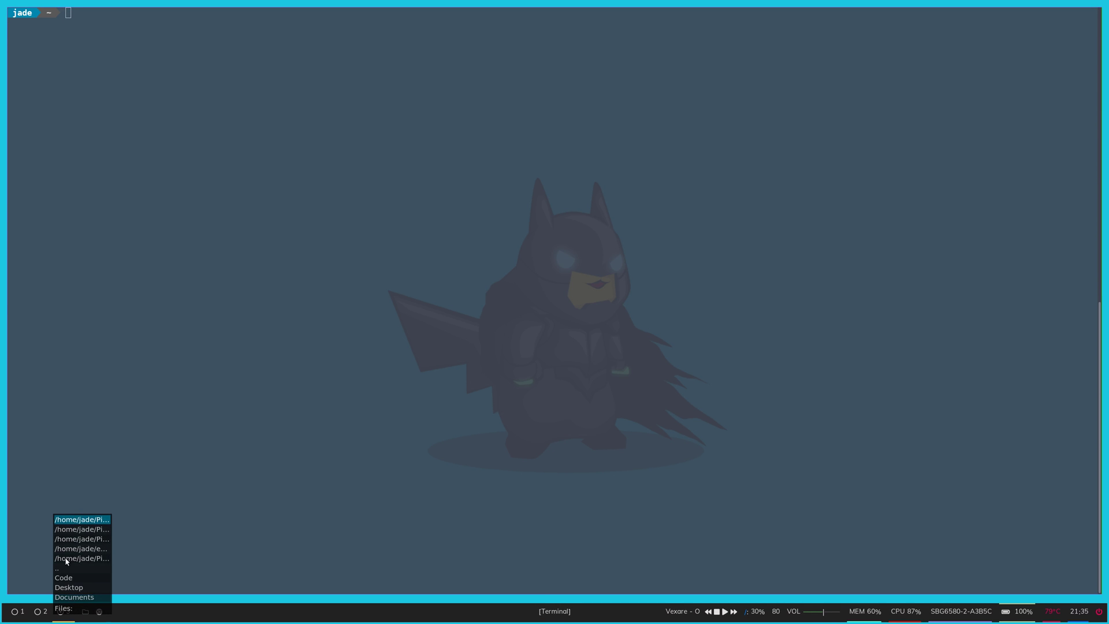
key(Down)
key(Down)
key(Down)
key(Down)
key(Down)
key(Down)
key(Down)
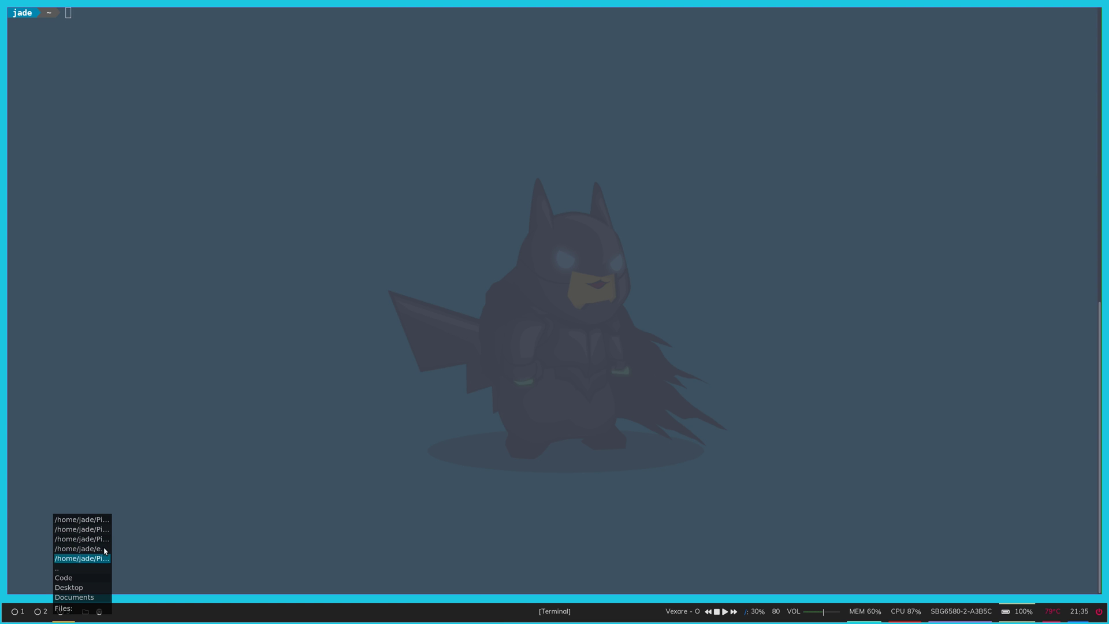
key(Up)
key(Up)
key(Up)
key(Up)
key(Down)
key(Down)
key(Down)
key(Down)
key(Down)
key(Down)
key(Down)
key(Down)
key(Down)
key(Up)
key(Up)
key(Up)
key(Up)
key(Up)
key(Up)
key(Up)
key(Up)
key(Up)
key(Up)
key(Up)
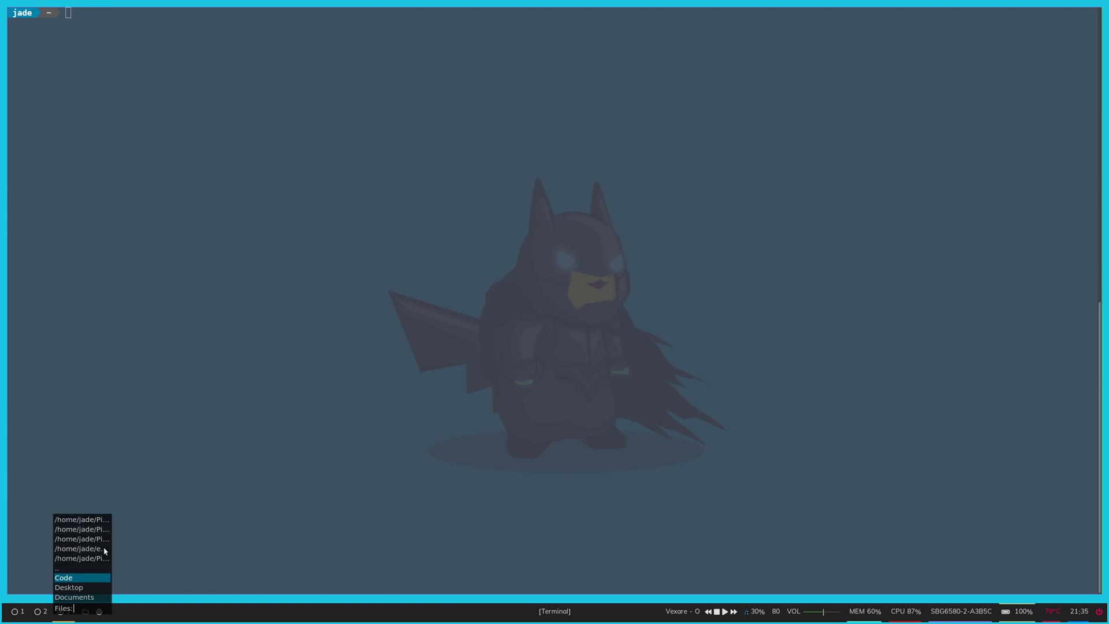
key(Up)
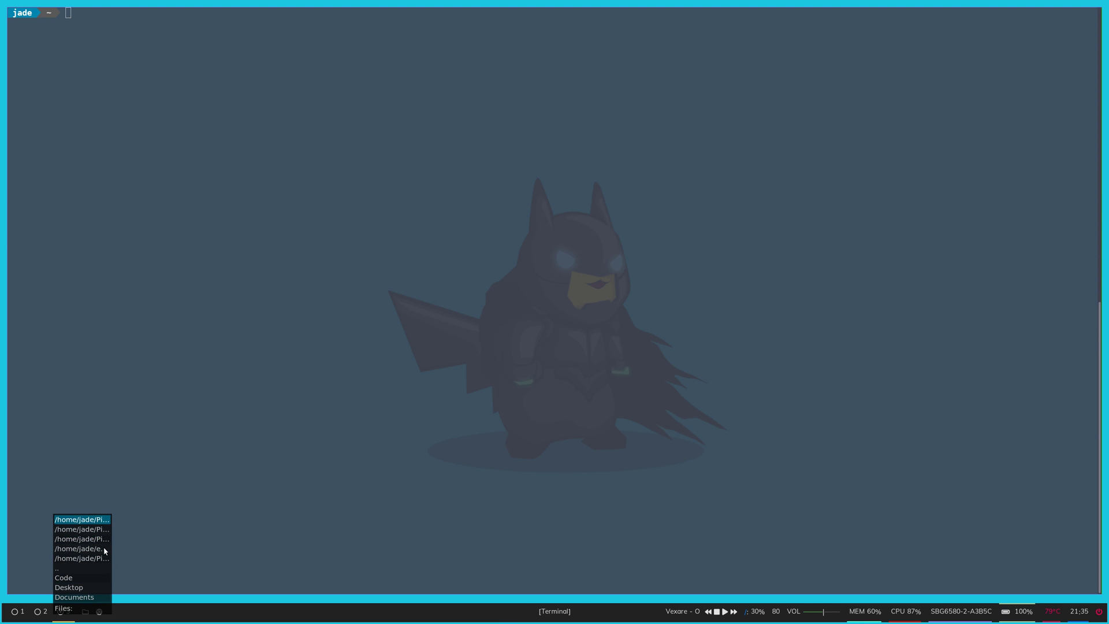
key(Escape)
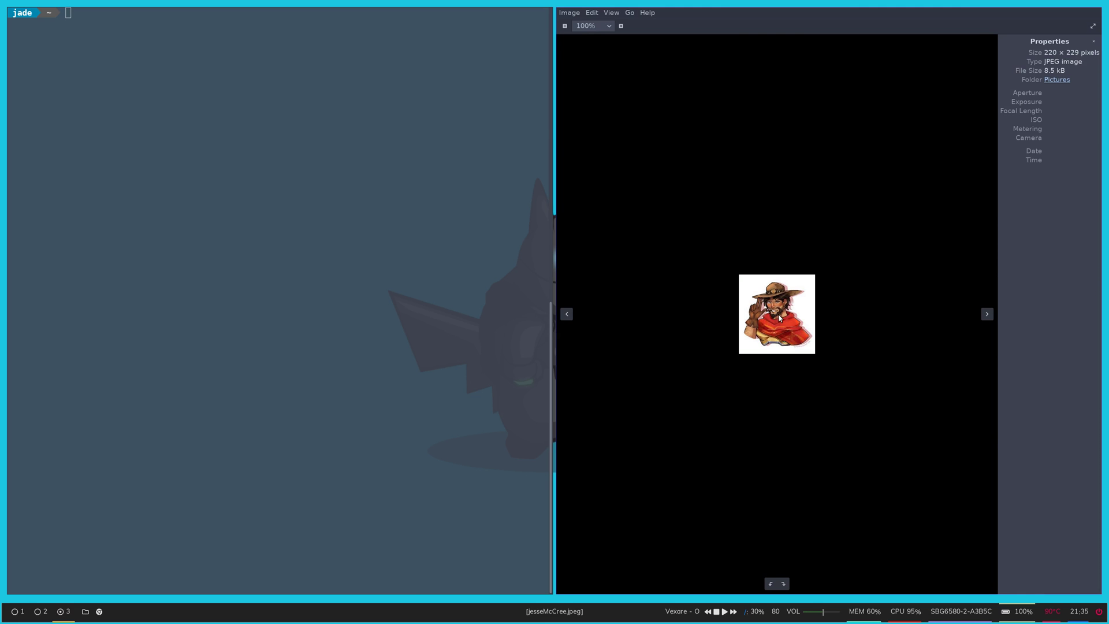
Try the full-screen view of the picture and close the image viewer.
key(F11)
key(Escape)
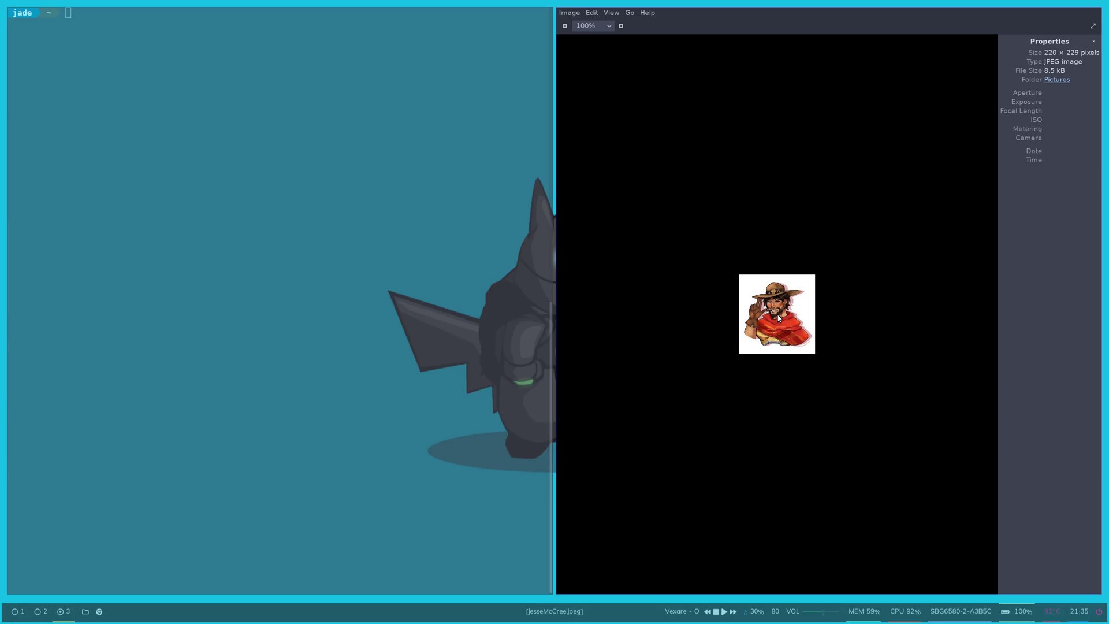
key(super+shift+q)
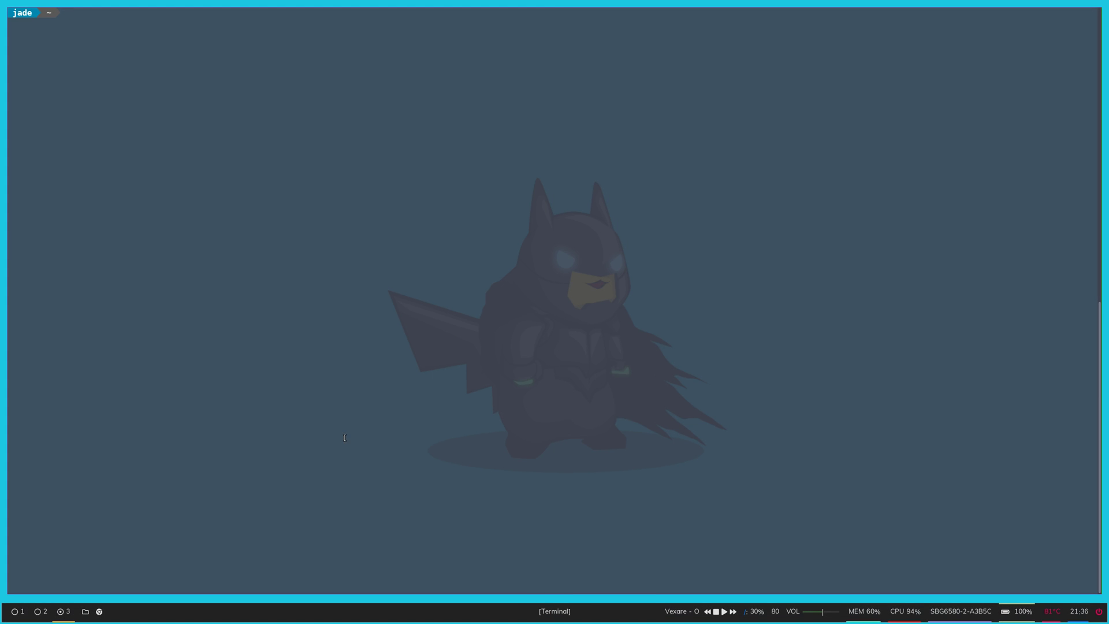
Bring up the pop-up file menu again and enter the Code folder.
click(86, 612)
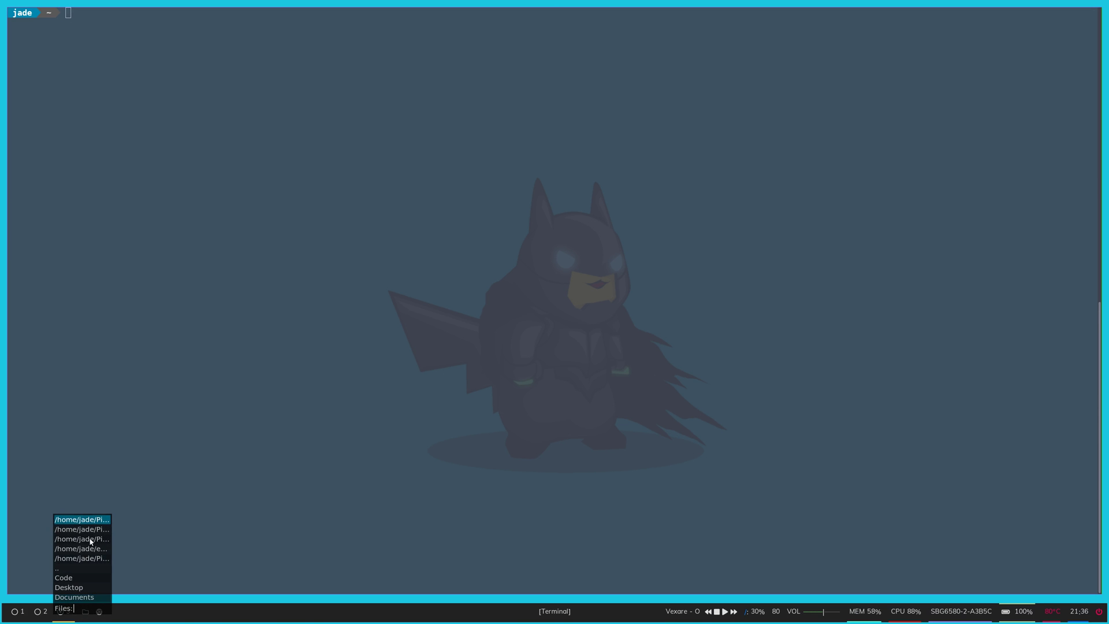
key(Down)
key(Down)
key(Down)
key(Down)
key(Down)
key(Down)
key(Return)
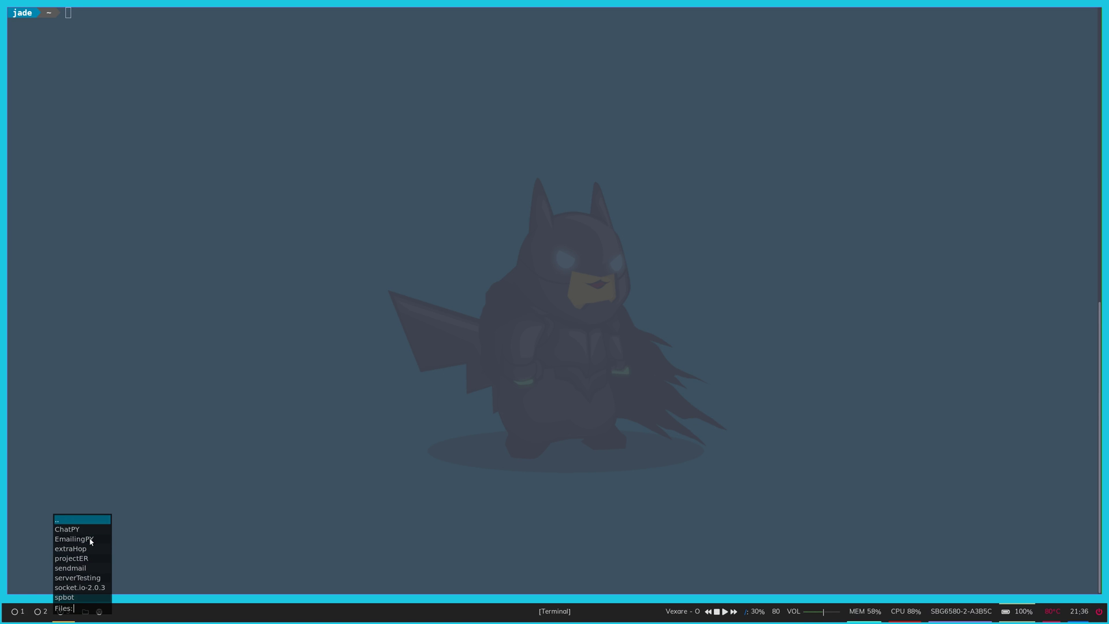
Browse the subfolders of Code in the file menu and enter the ChatPY folder.
key(Down)
key(Down)
key(Down)
key(Down)
key(Down)
key(Down)
key(Down)
key(Down)
key(Down)
key(Up)
key(Up)
key(Up)
key(Up)
key(Up)
key(Up)
key(Up)
key(Up)
key(Return)
key(Down)
key(Return)
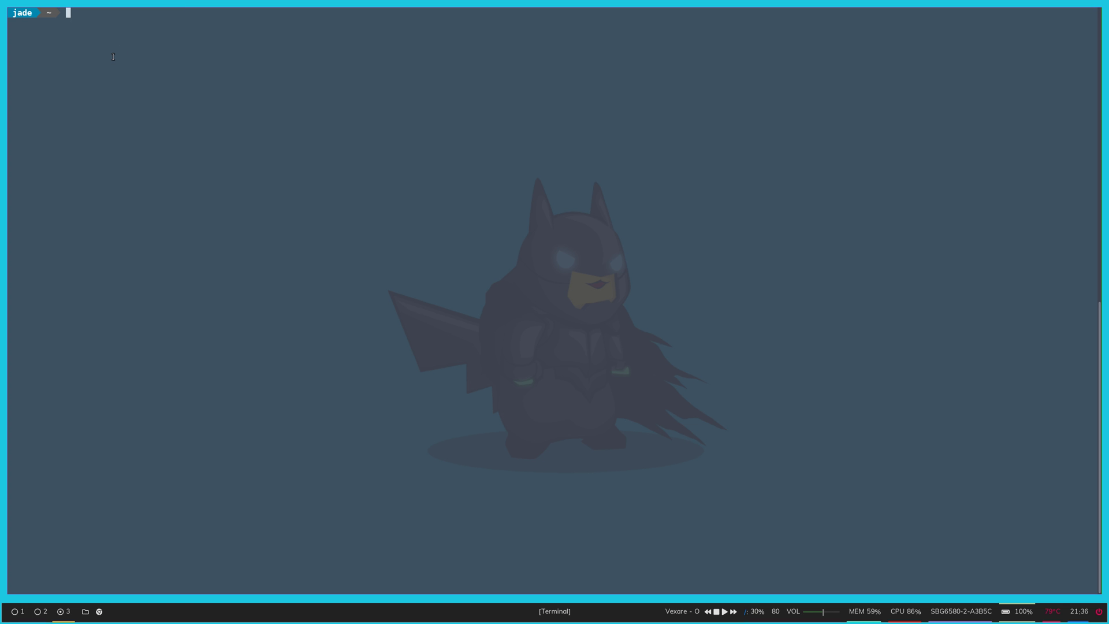
Browse the directory ~/.config/rofi/ with vim and open the file rofifileconfig.
text(vim ~/.config/rofi/)
key(Return)
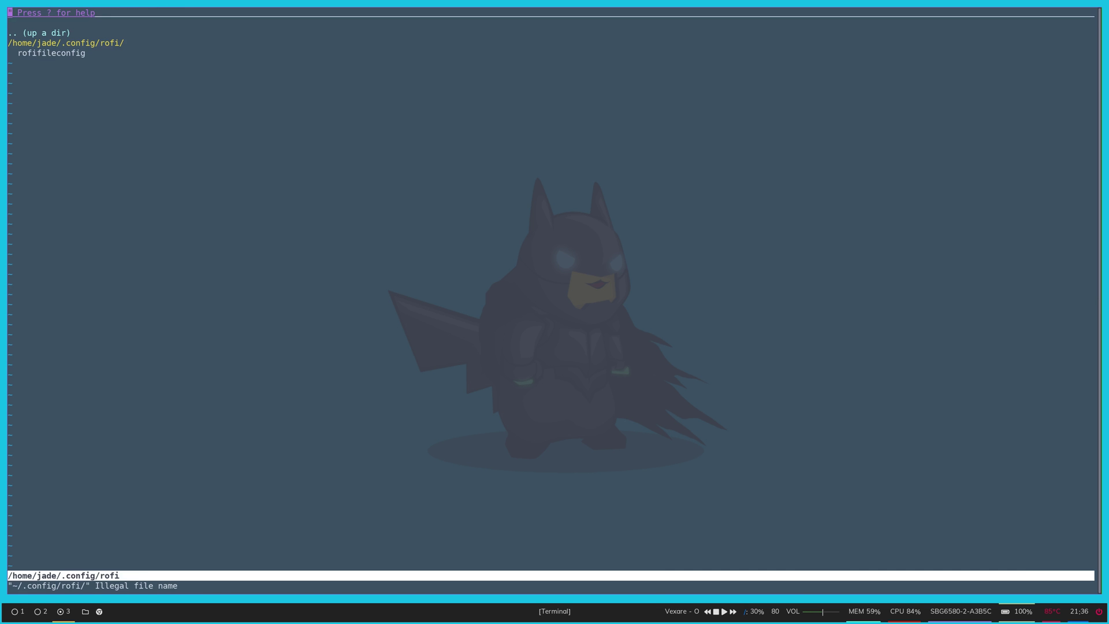
key(j)
key(Return)
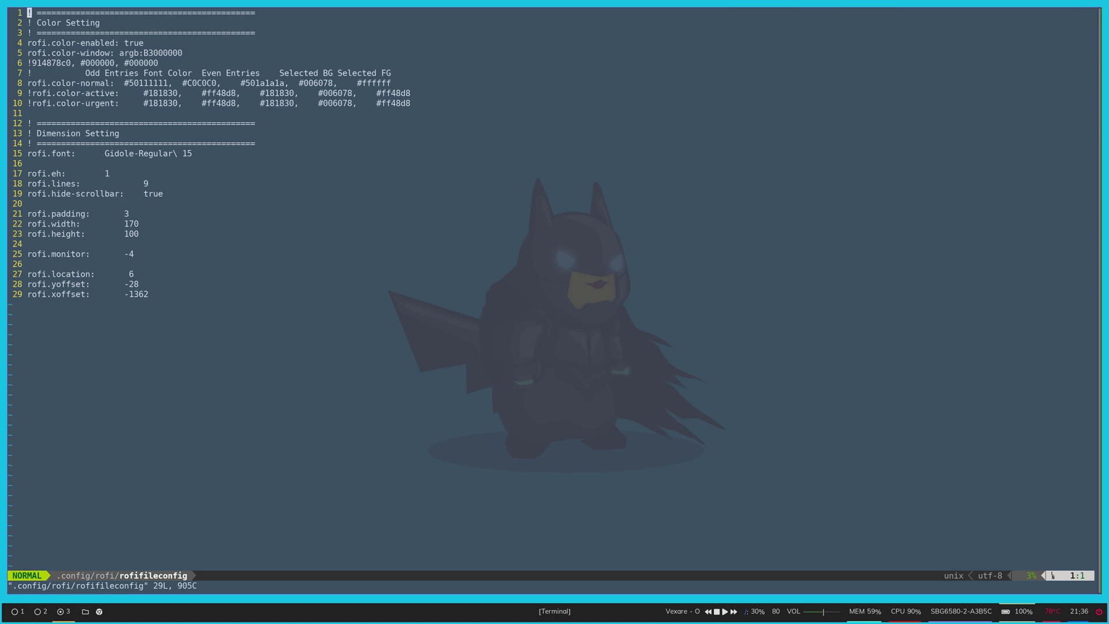
Examine the color-normal, color-active and color-urgent lines of the Color Setting section by highlighting them.
key(j)
key(j)
key(j)
key(j)
key(j)
key(j)
key(j)
key(j)
key(j)
key(k)
key(k)
key(shift+v)
key(j)
key(j)
key(k)
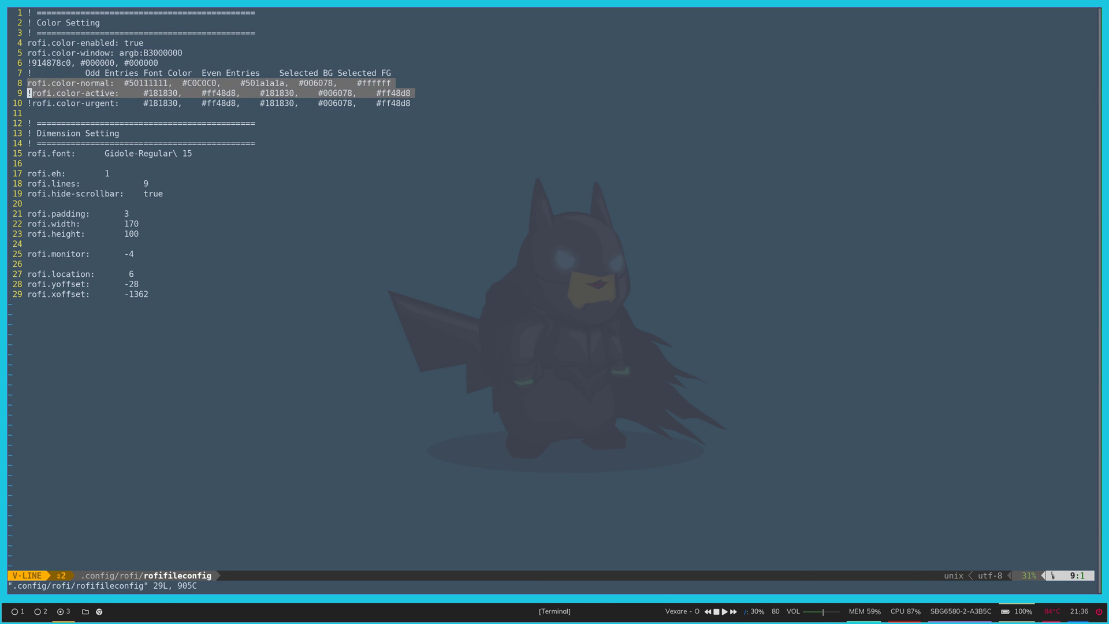
key(Escape)
key(j)
key(j)
key(j)
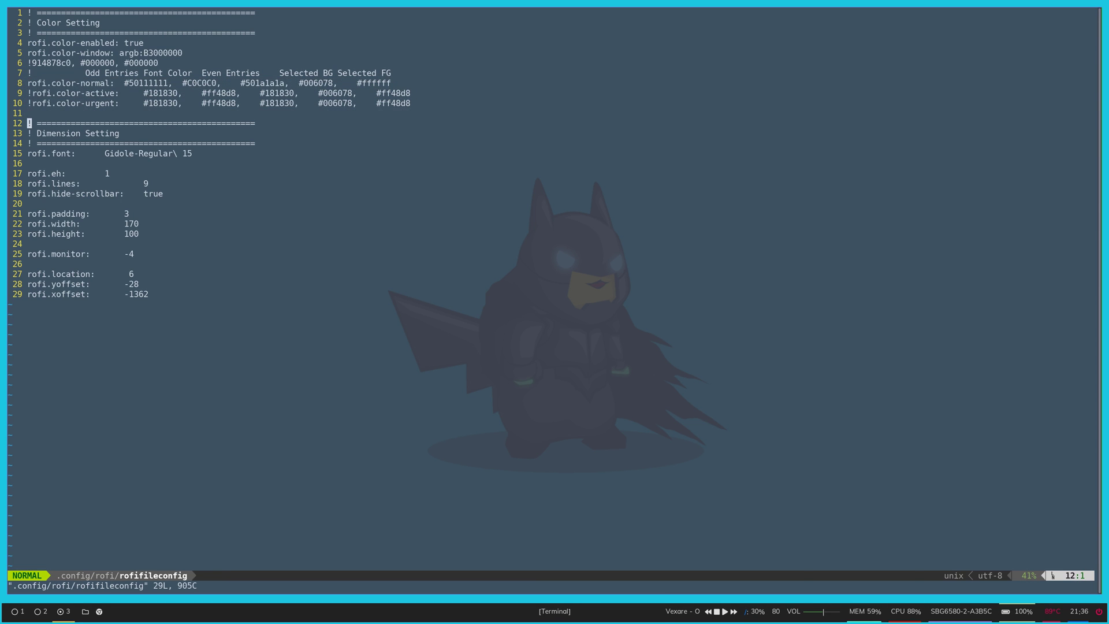
key(k)
key(k)
key(k)
key(k)
key(shift+v)
key(j)
key(j)
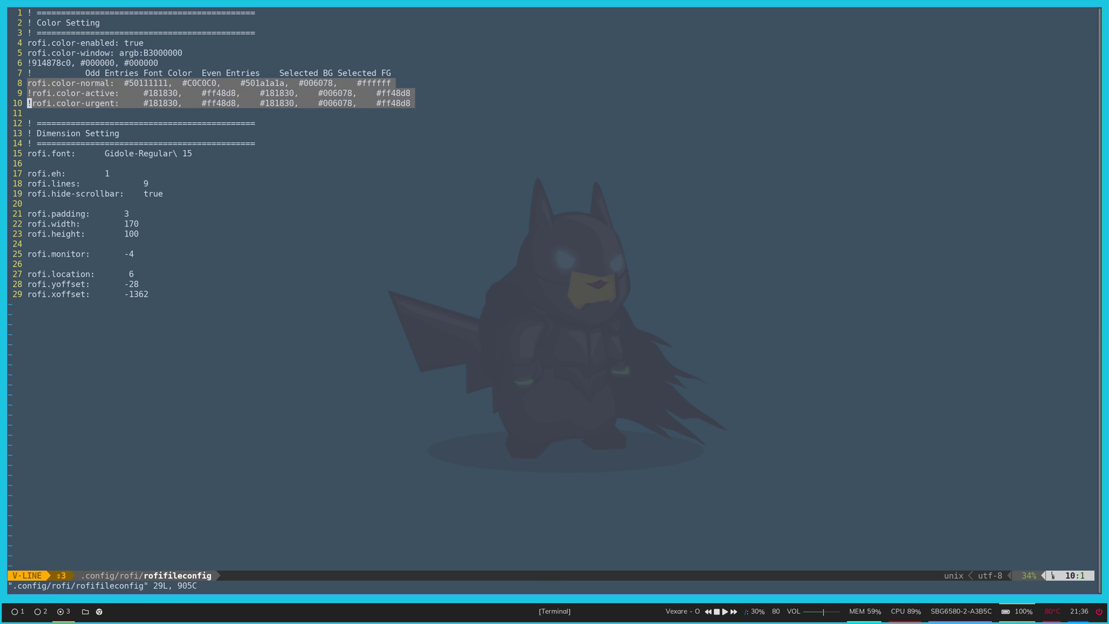
key(Escape)
key(k)
key(k)
key(shift+v)
key(j)
key(j)
key(Escape)
key(a)
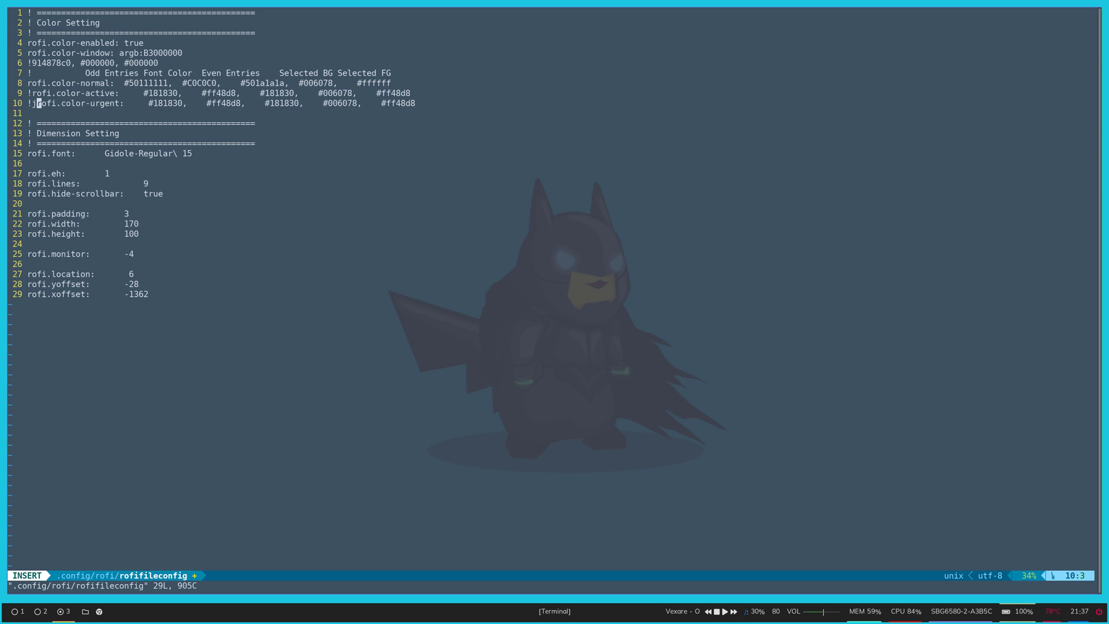
key(BackSpace)
key(Escape)
key(Escape)
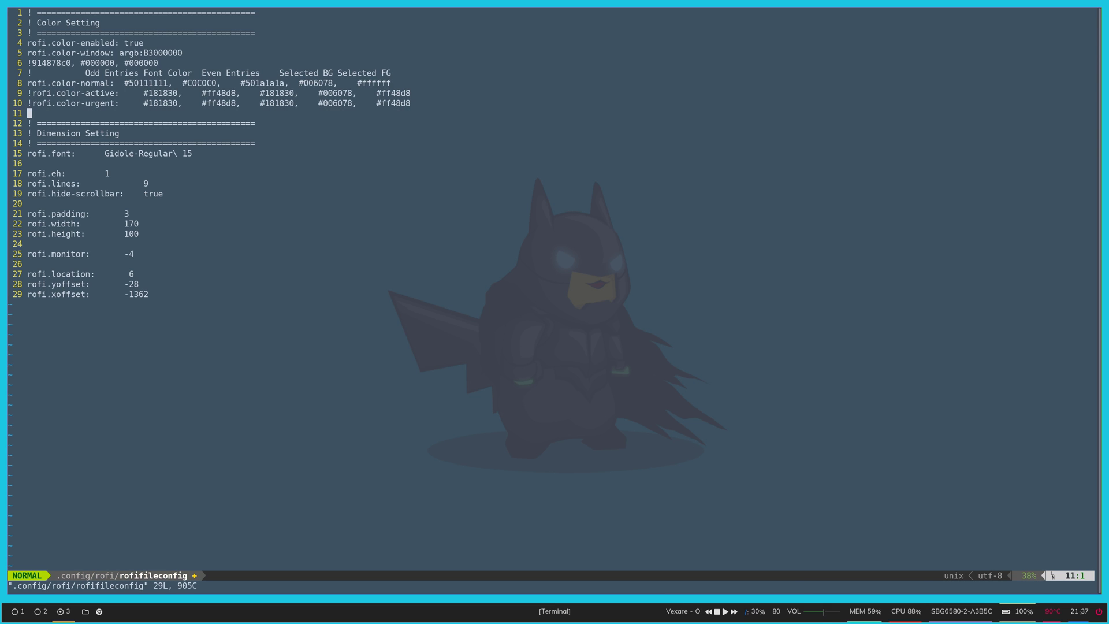
Examine the rofi.location, rofi.yoffset and rofi.xoffset lines at the end of the Dimension Setting section by highlighting them.
key(j)
key(j)
key(j)
key(j)
key(j)
key(j)
key(j)
key(j)
key(j)
key(j)
key(j)
key(j)
key(j)
key(j)
key(j)
key(j)
key(j)
key(shift+v)
key(j)
key(j)
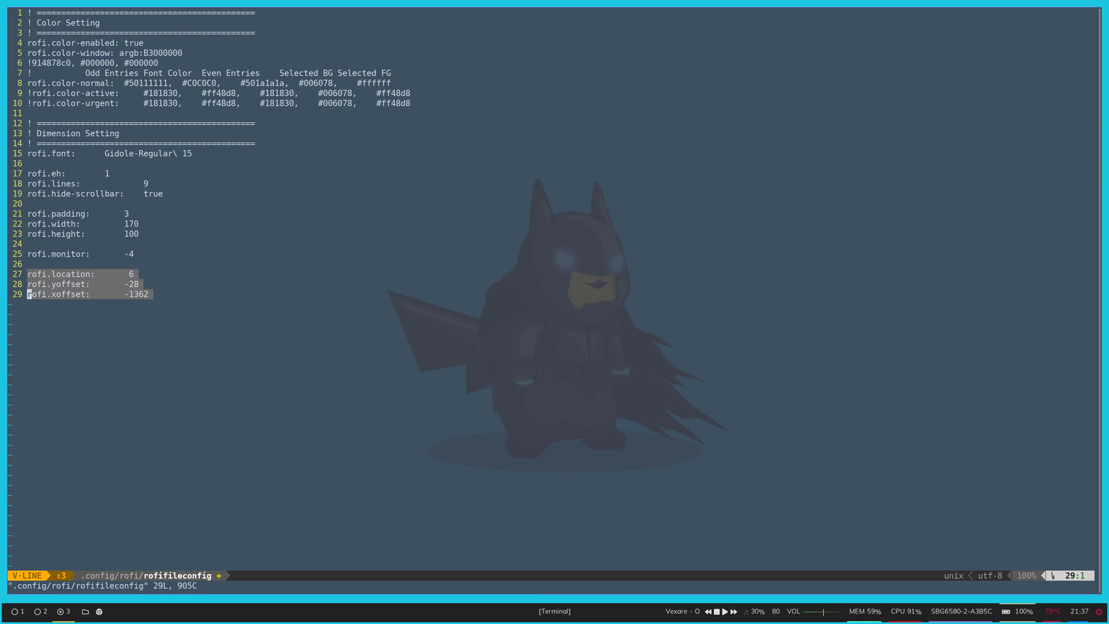
key(k)
key(k)
key(k)
key(j)
key(j)
key(j)
key(Escape)
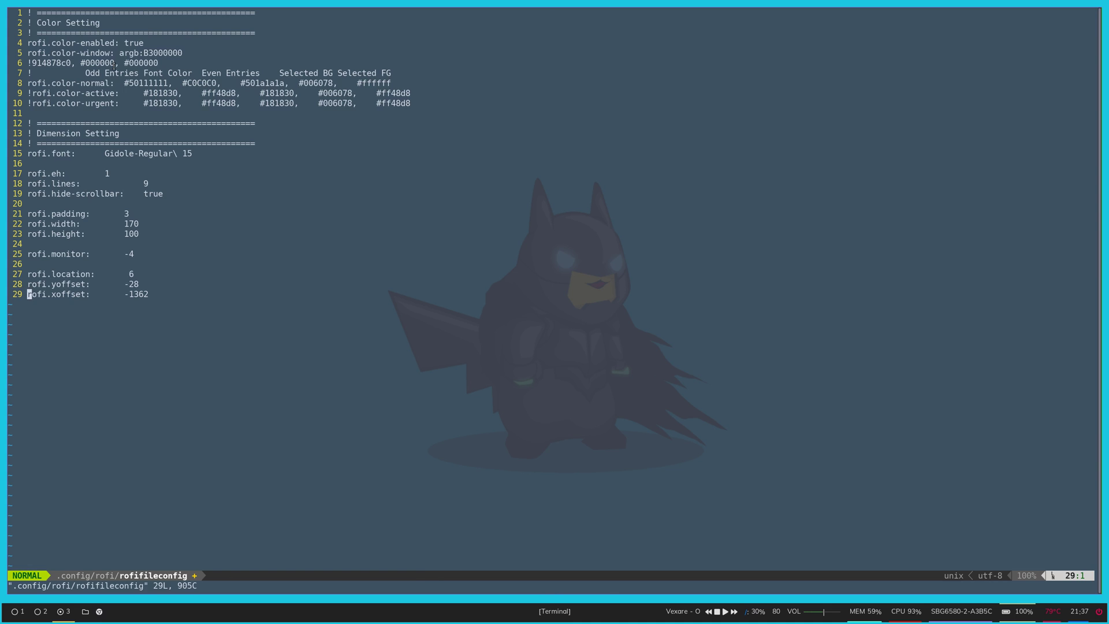
Open a second terminal beside the config file and display the rofi manual page in it.
key(super+Return)
text(man rofi)
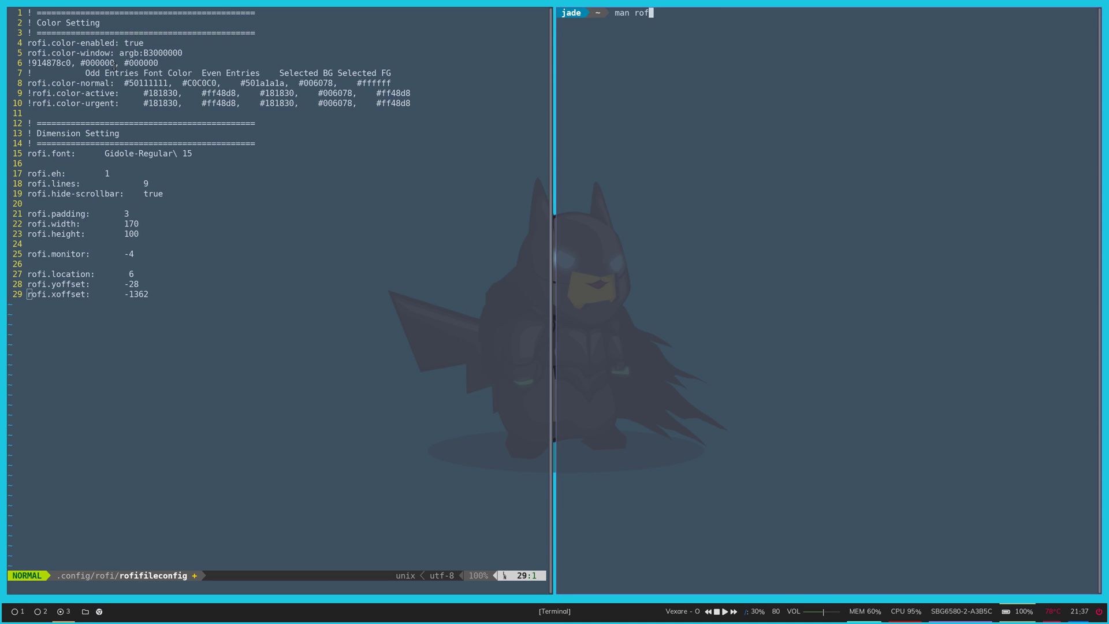
key(Return)
Search the manual page for "location" and advance through the matches to the description of the -location option.
key(slash)
text(loca)
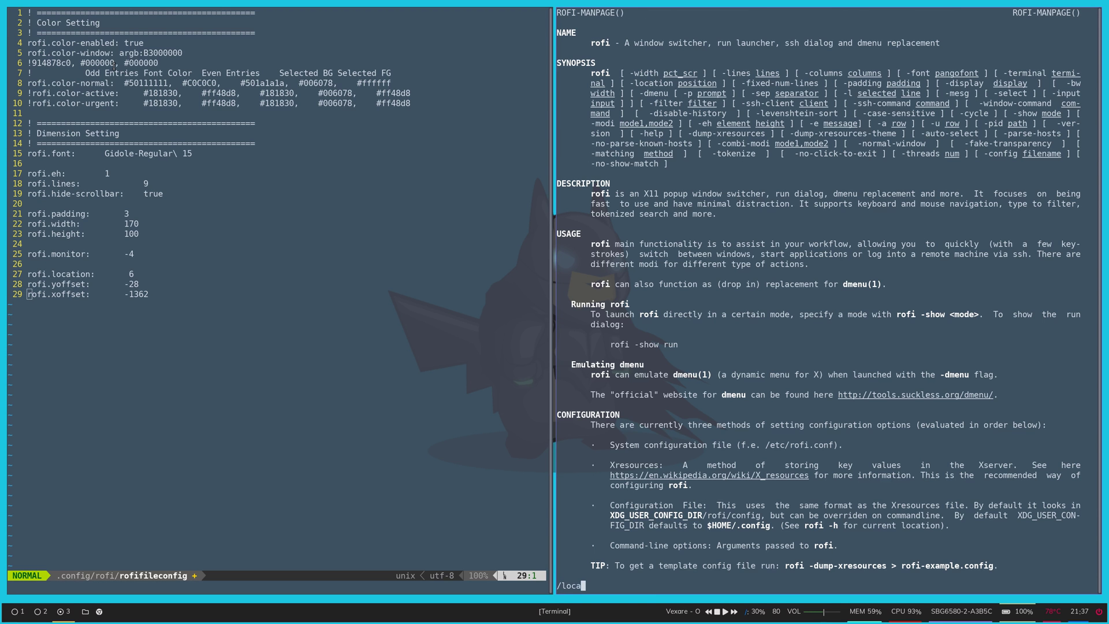
text(tion)
key(Return)
key(n)
key(n)
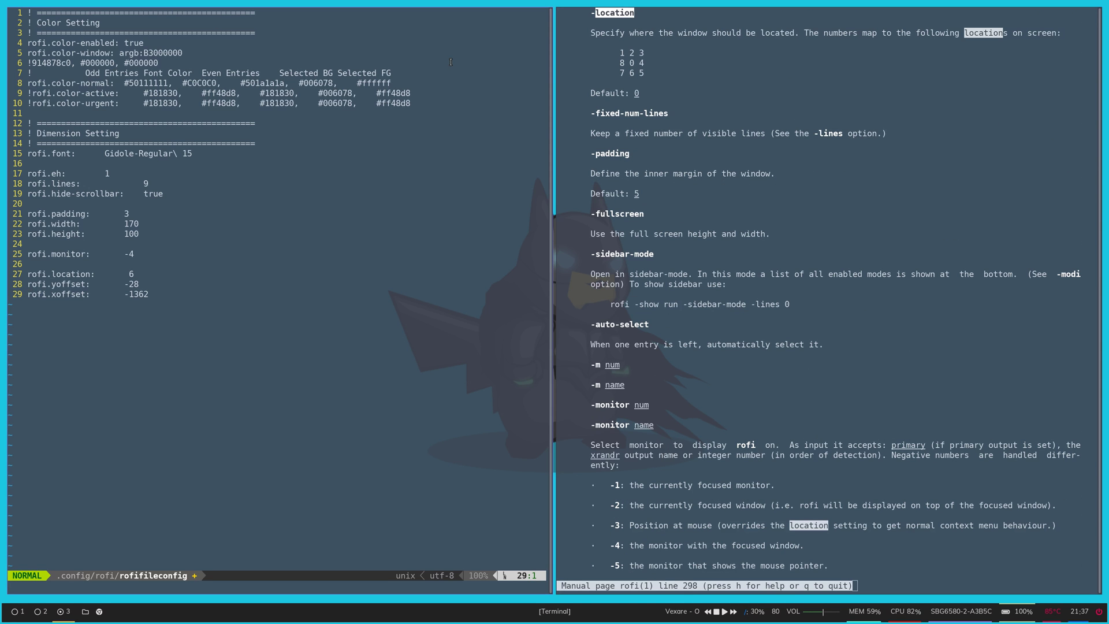
Examine the grid of position numbers under the -location option, highlighting the whole grid and its bottom row.
scroll(635, 168, up, 4)
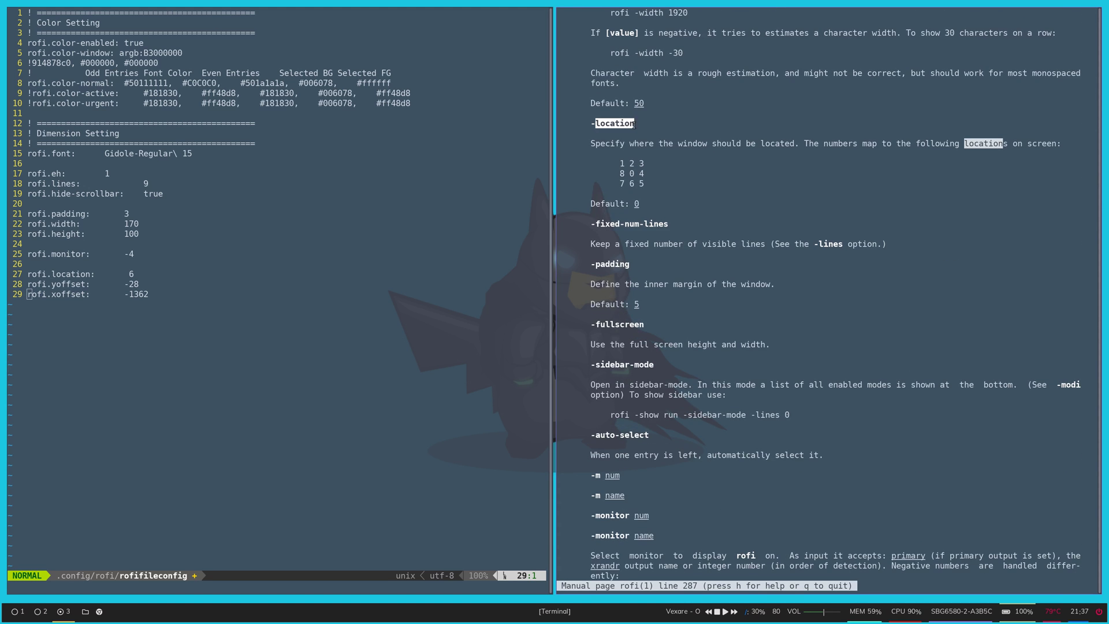
drag(650, 182, 619, 165)
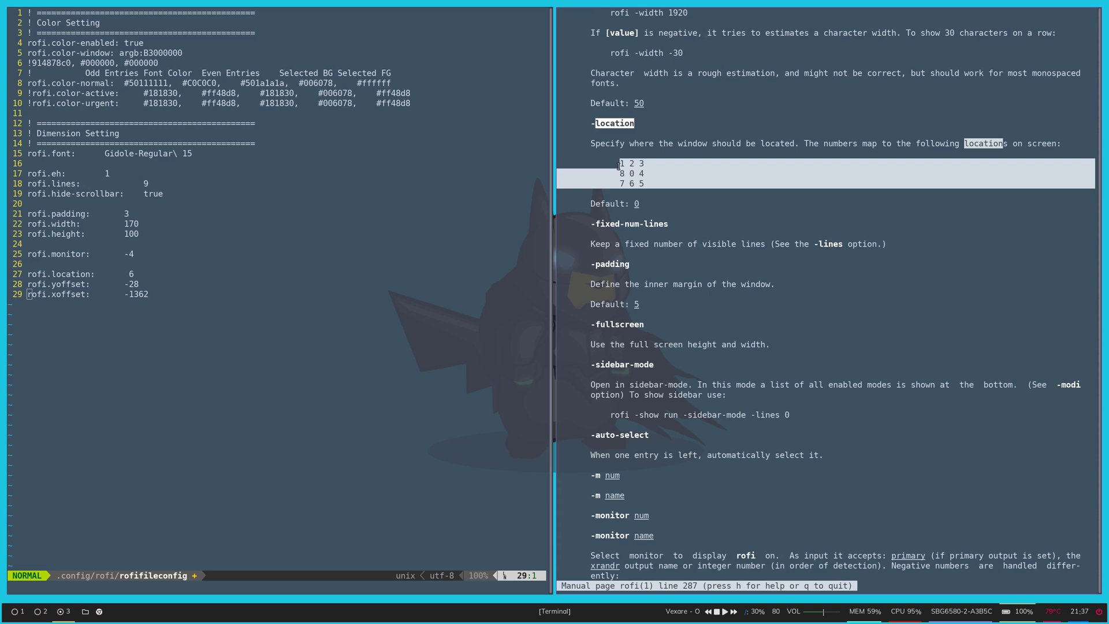
click(634, 185)
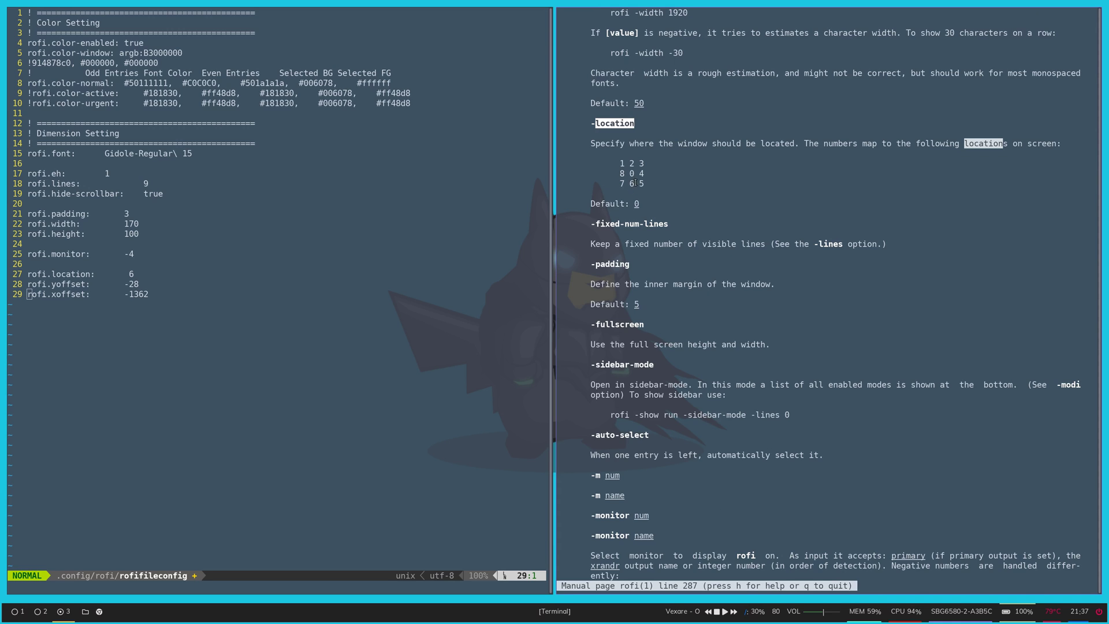
double_click(636, 183)
click(627, 190)
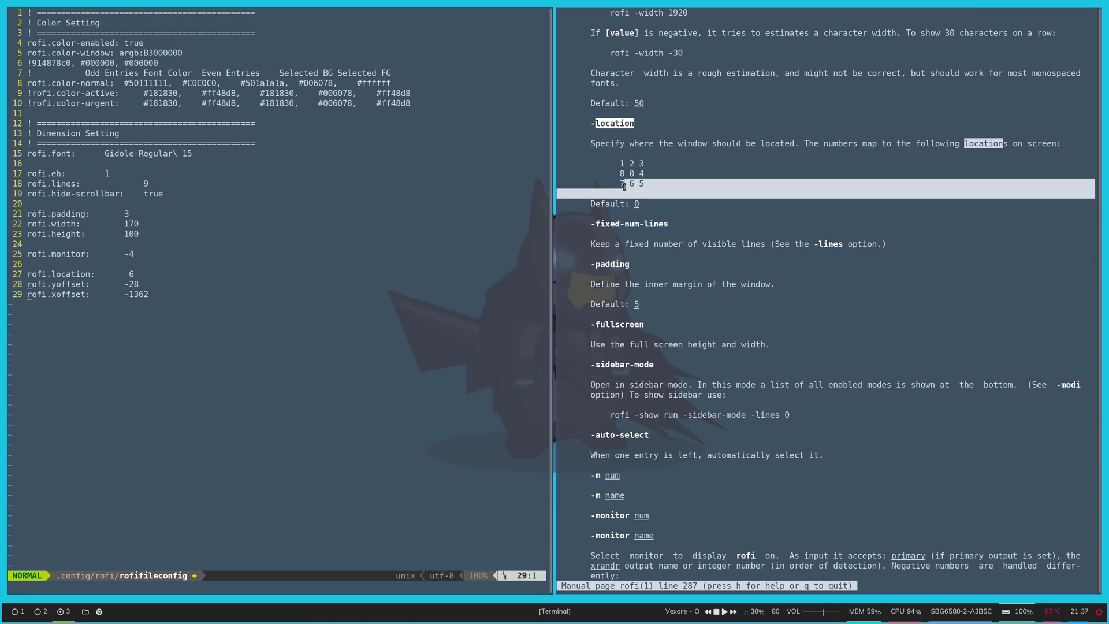
Return to the config file and highlight the rofi.yoffset and rofi.xoffset lines to examine them.
click(30, 283)
key(shift+v)
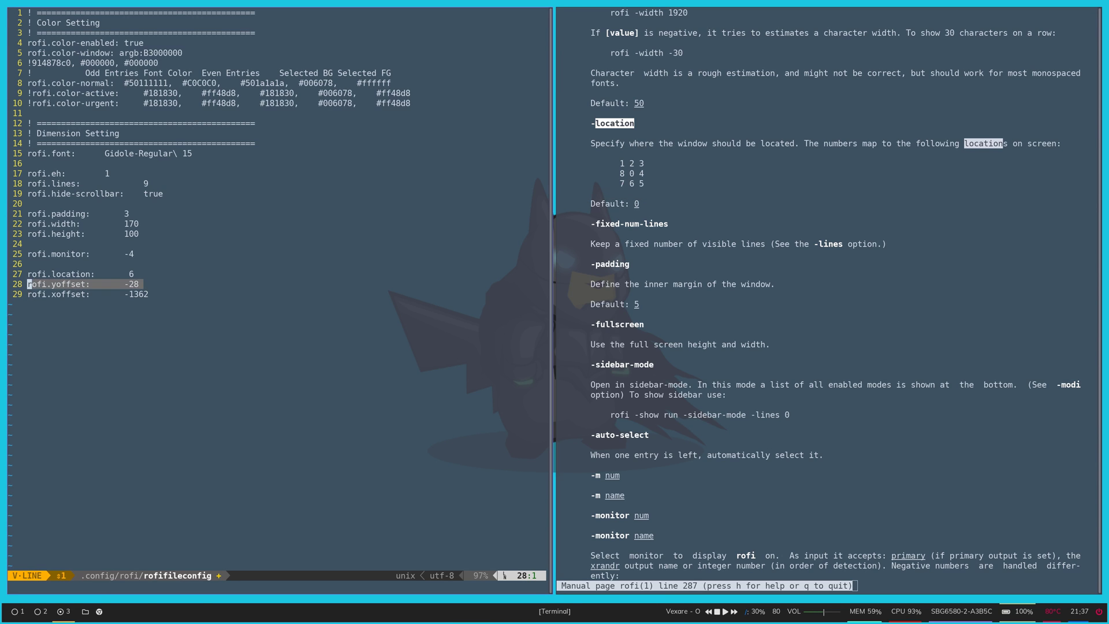
key(j)
key(k)
key(j)
key(Escape)
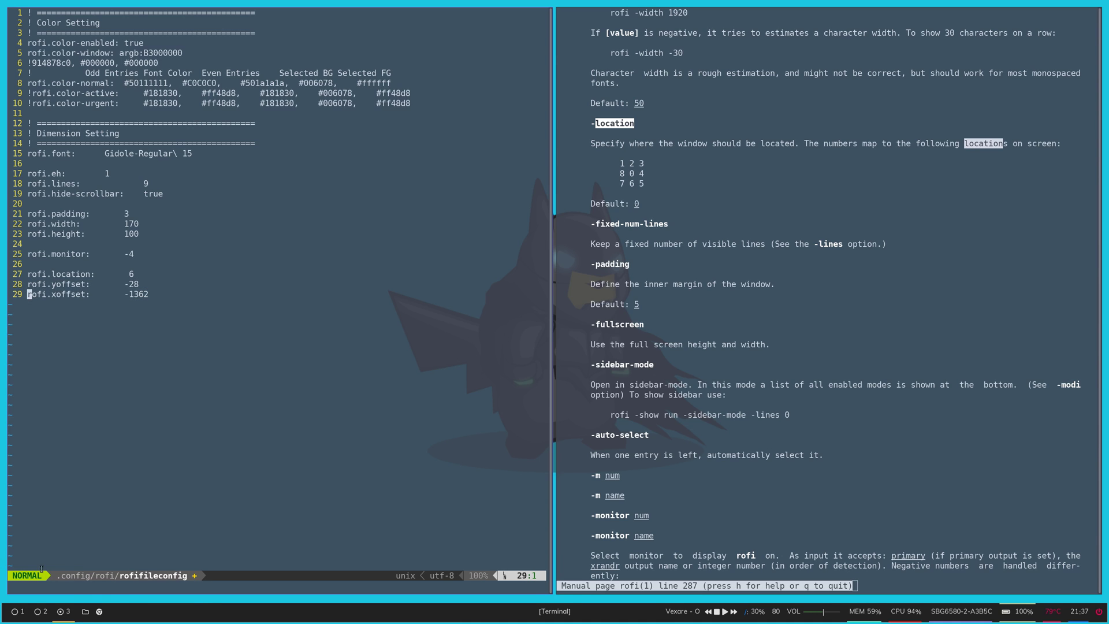
Check the placement of the pop-up file menu, navigate up through its parent folders and dismiss it.
click(85, 612)
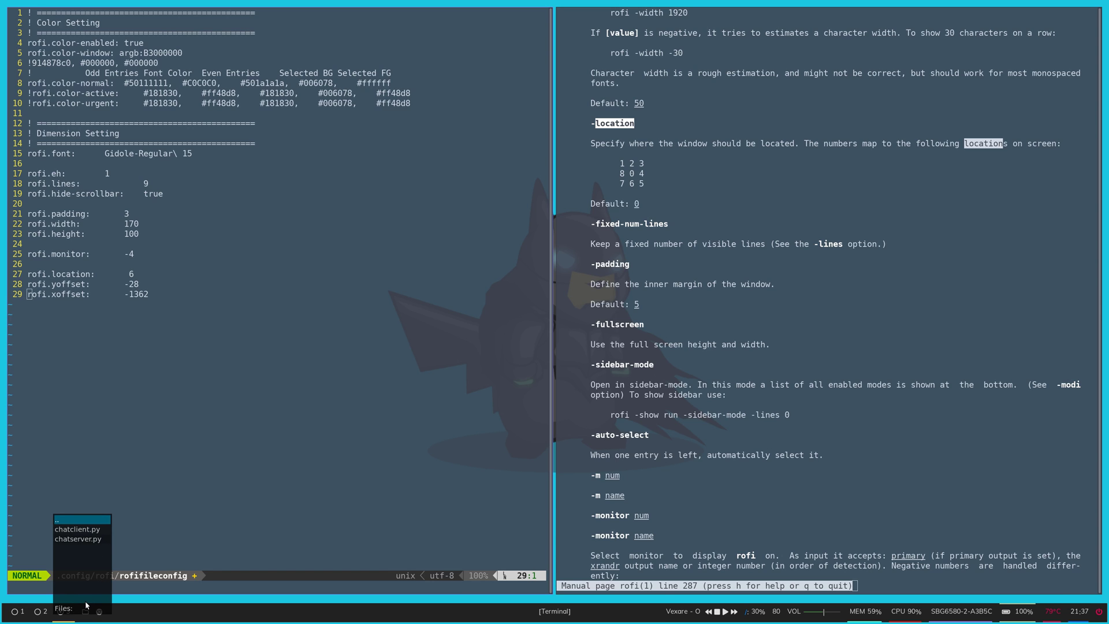
key(Return)
key(Return)
key(Down)
key(Down)
key(Down)
key(Down)
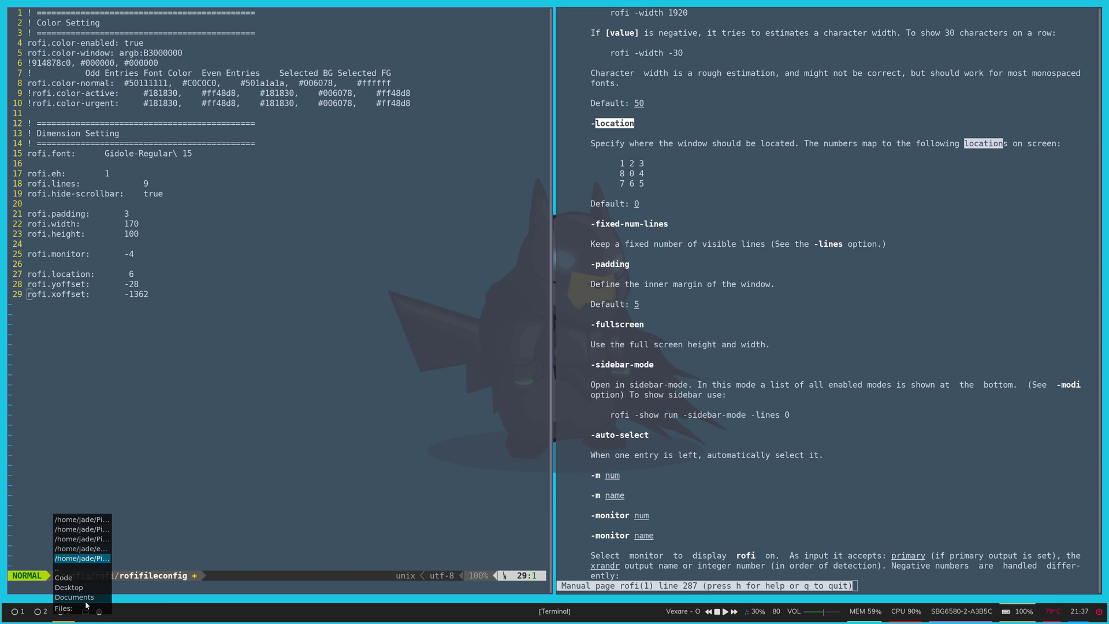
key(Down)
key(Return)
key(Down)
key(Down)
key(Down)
key(Down)
key(Down)
key(Down)
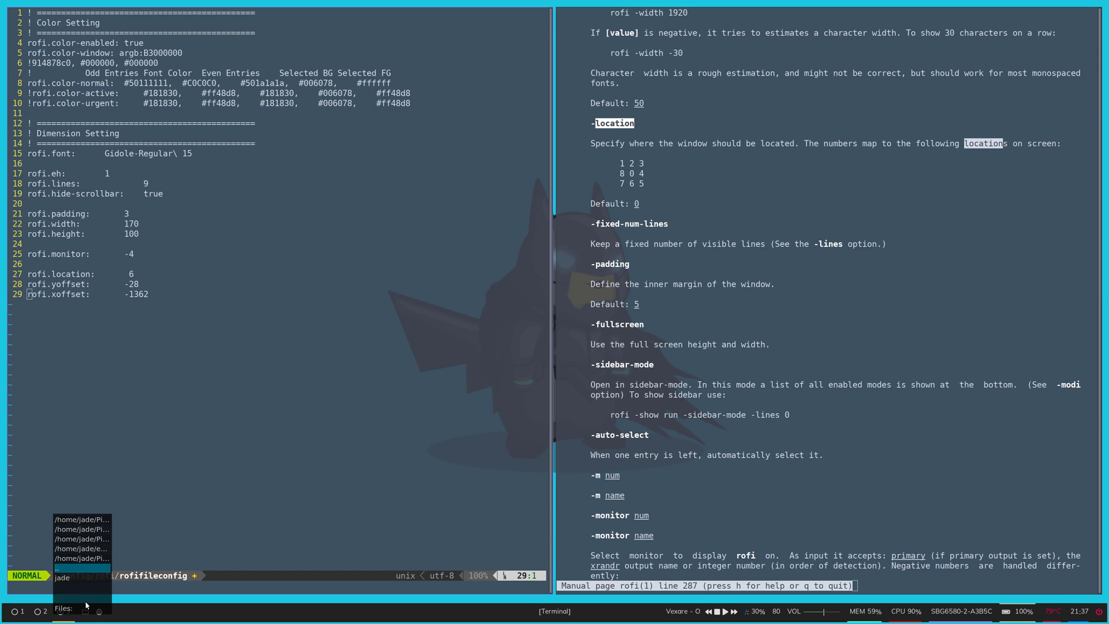
key(Return)
key(Escape)
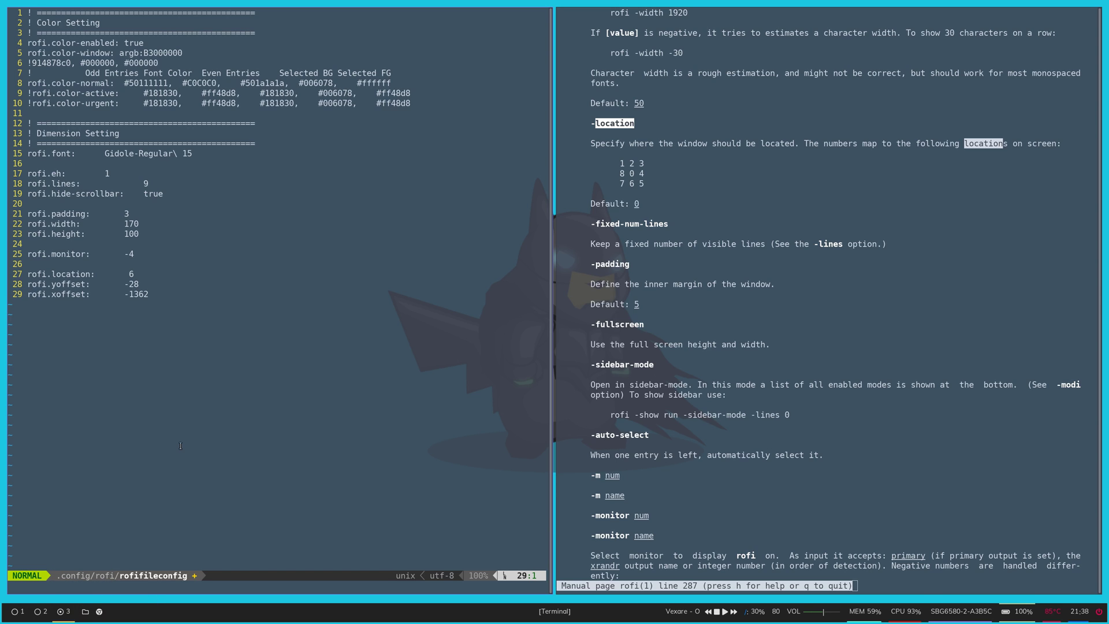
Duplicate the rofi.xoffset line below itself and comment out the copy with an exclamation mark.
key(k)
key(j)
key(shift+a)
key(Escape)
key(A)
key(Escape)
key(V)
key(y)
key(p)
key(i)
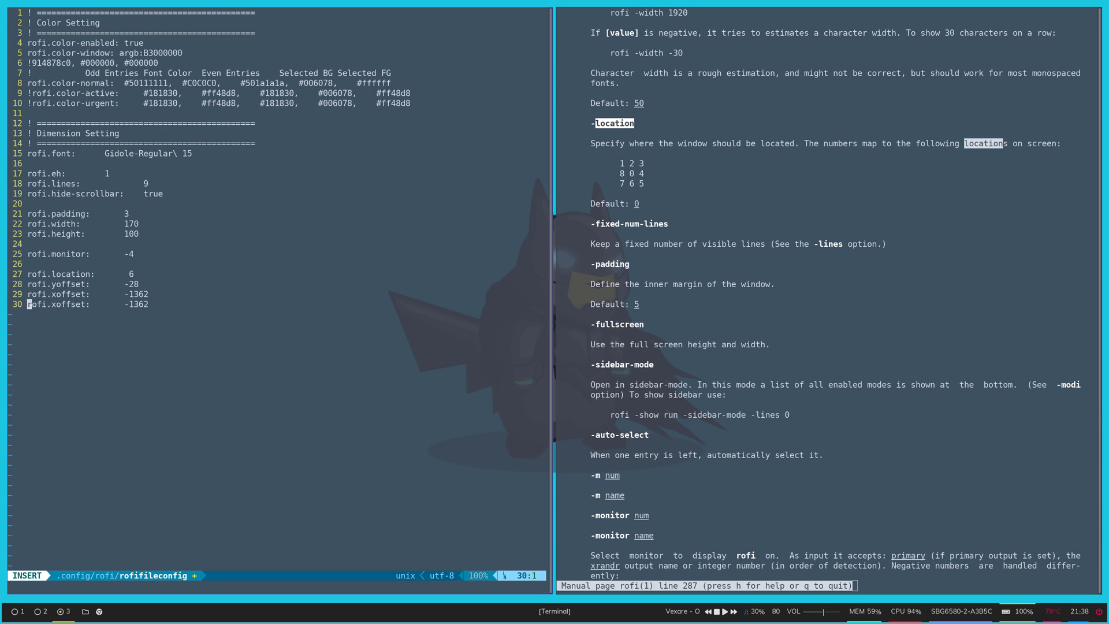
text(!)
key(Escape)
Set the uncommented rofi.xoffset to 1000, save the file and check the pop-up file menu's placement.
key(k)
key(A)
key(BackSpace)
key(BackSpace)
key(BackSpace)
key(BackSpace)
key(BackSpace)
text(1000)
key(Escape)
text(:w)
key(Return)
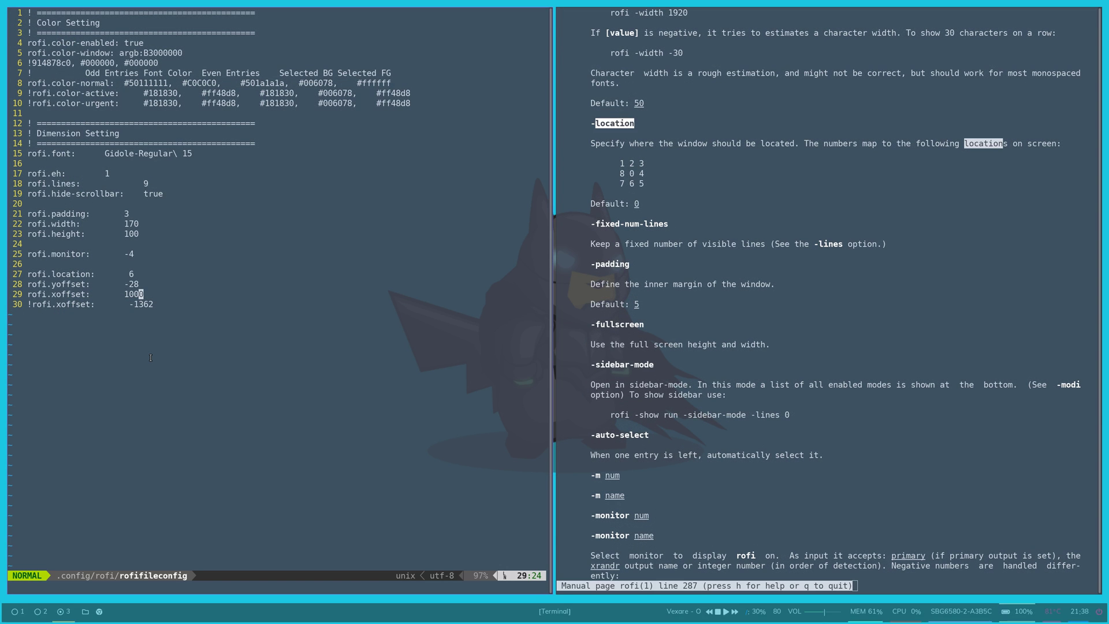
click(84, 612)
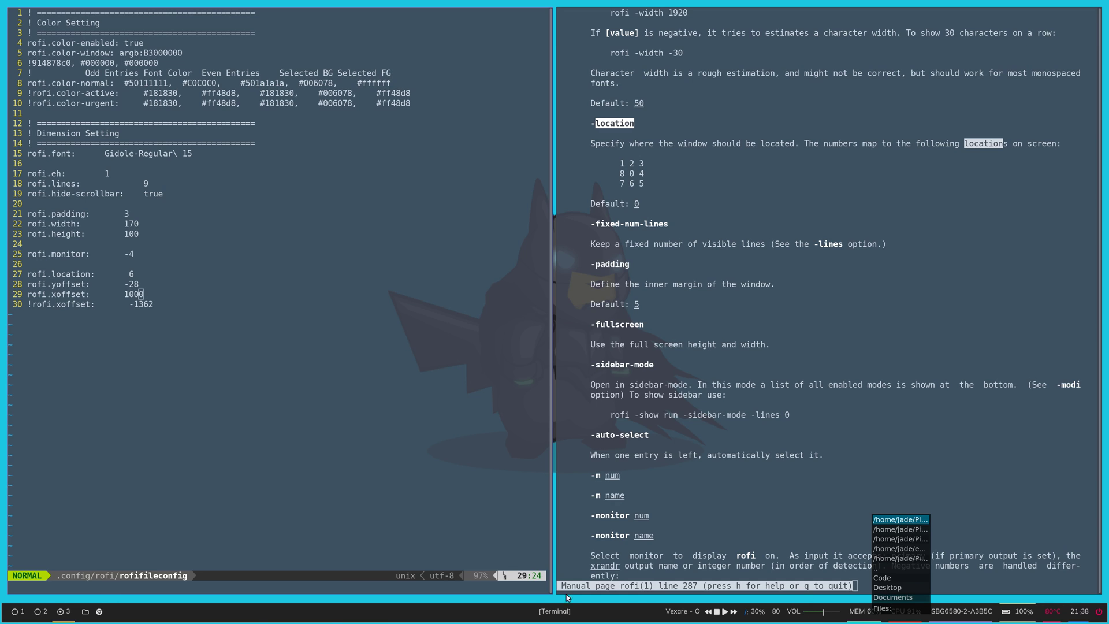
key(Escape)
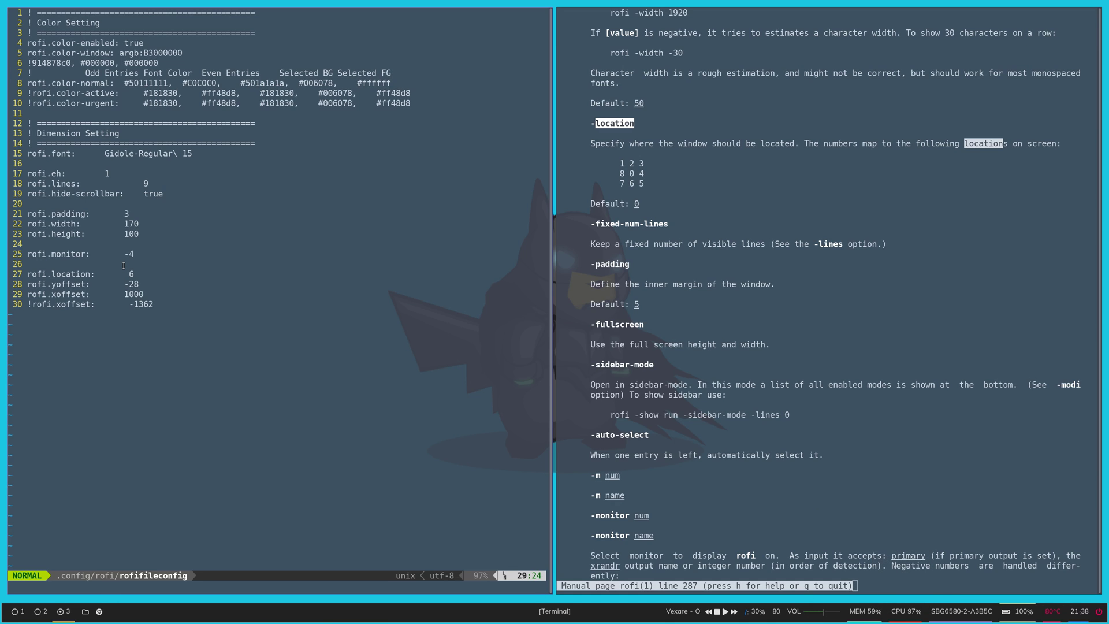
Undo the rofi.xoffset edits, save the config file and check the pop-up file menu's placement again.
key(u)
key(u)
key(u)
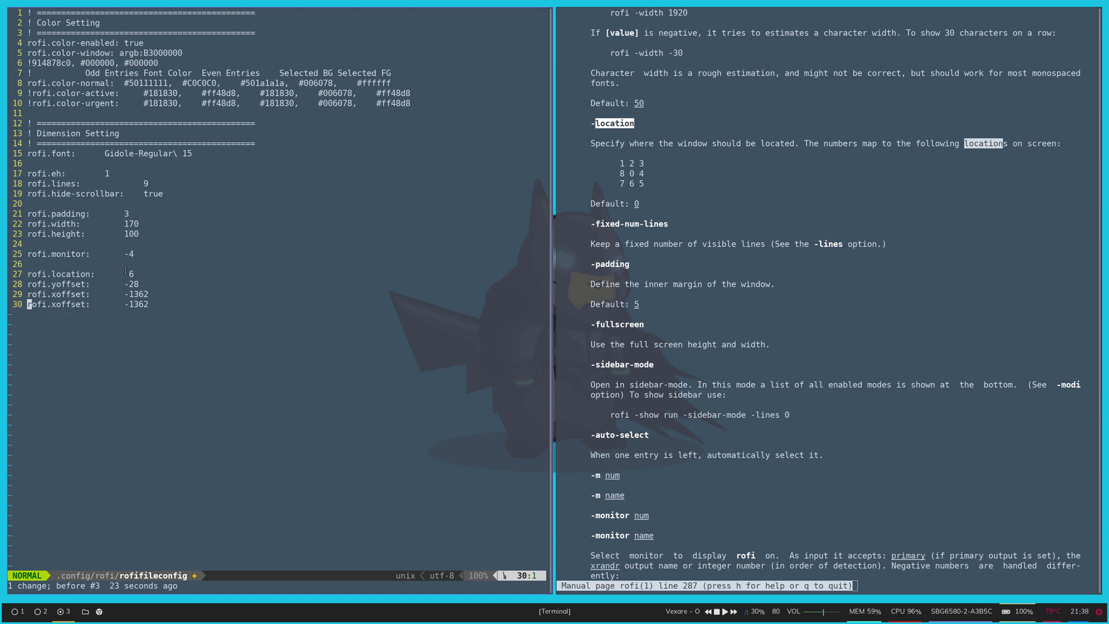
text(:w)
key(Return)
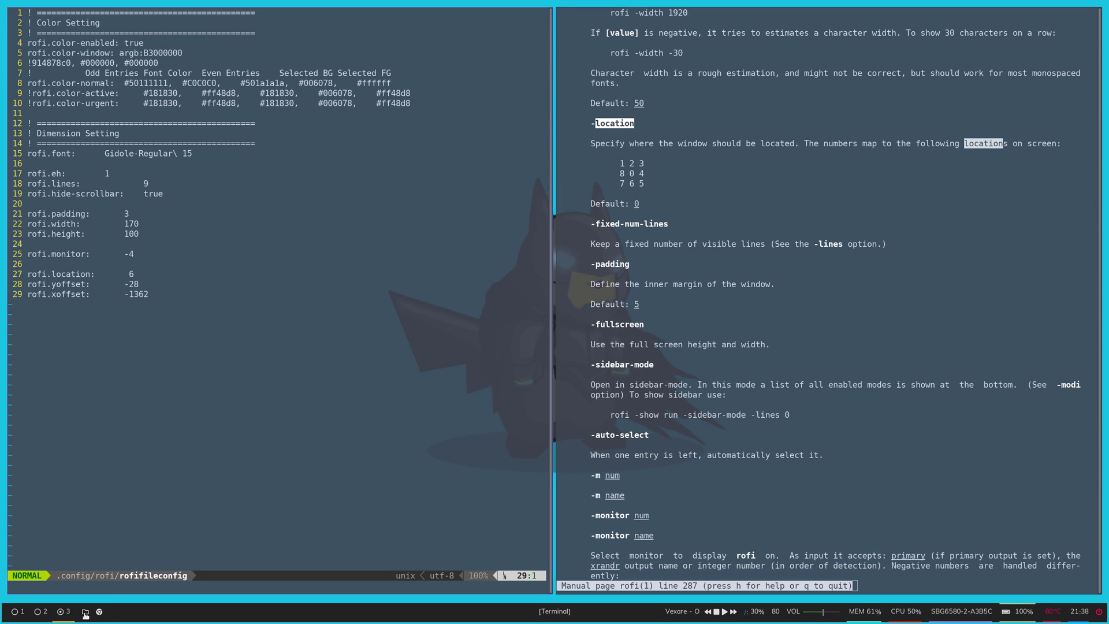
click(86, 613)
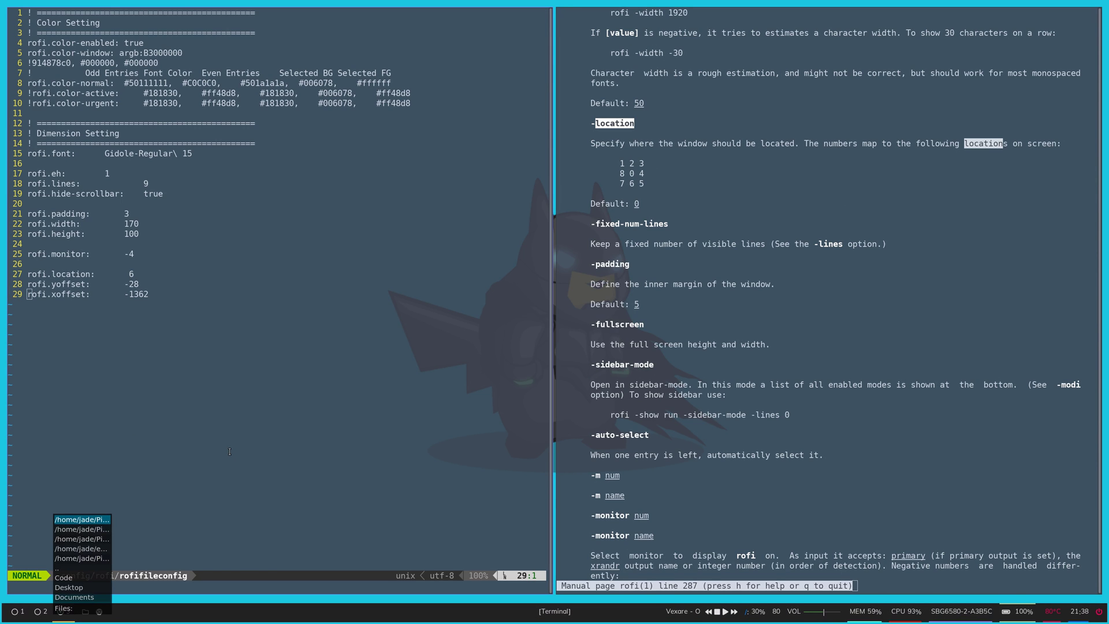
key(Escape)
Close the manual page with its terminal and quit the rofi config file.
text(qexit)
key(Return)
text(:q)
key(Return)
key(Down)
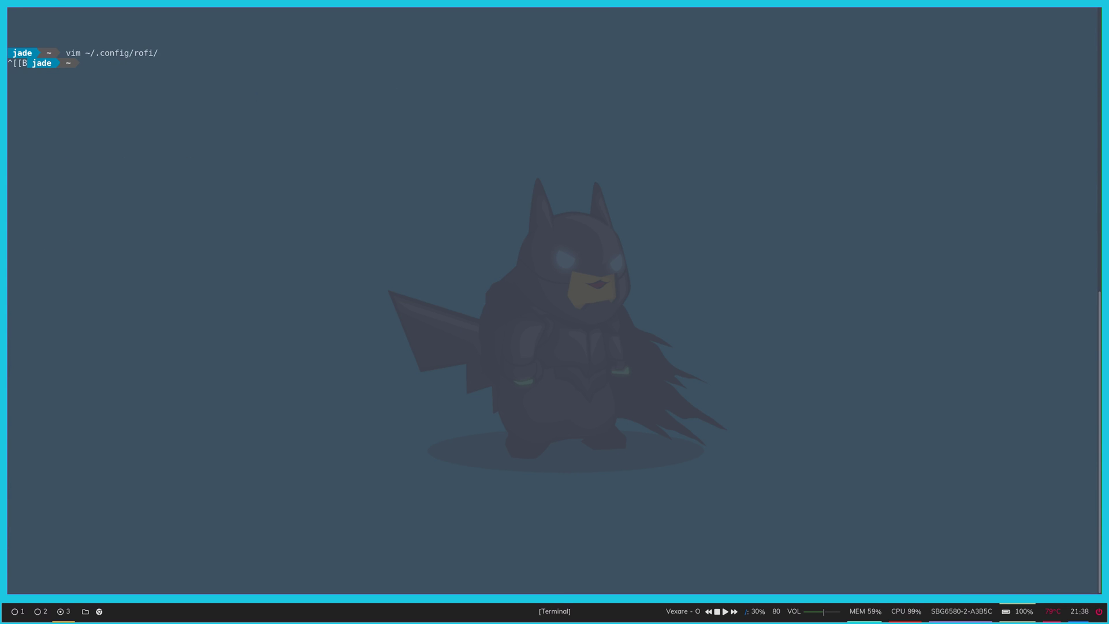
Clear the terminal and open the config file from ~/.config/polybar/ in vim.
text(clear)
key(Return)
key(Up)
key(Up)
key(Up)
key(Up)
key(Return)
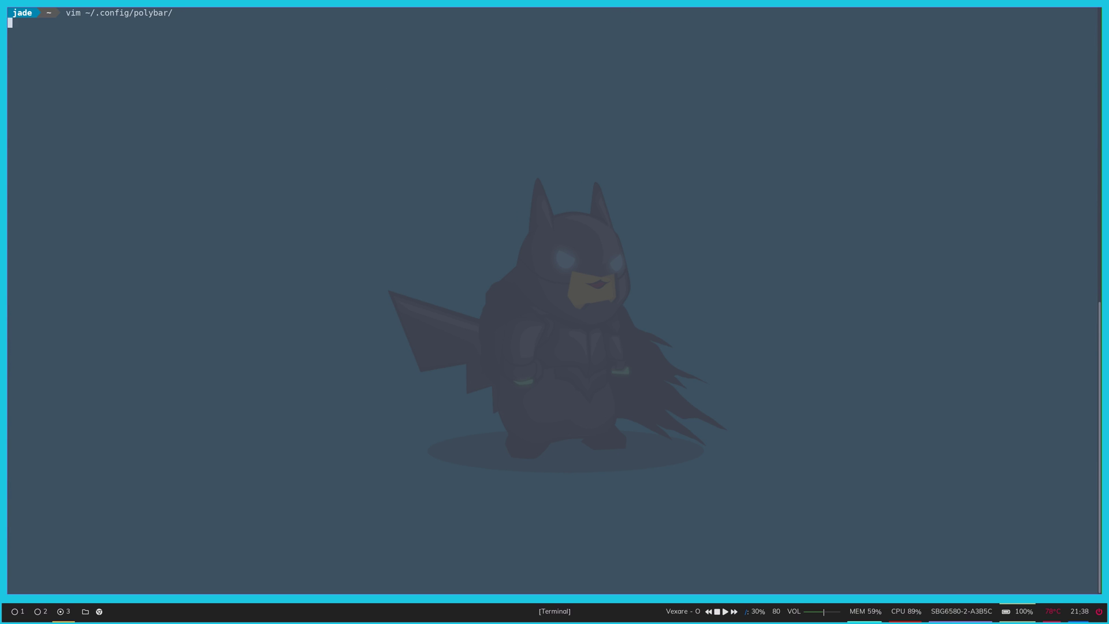
key(j)
key(j)
key(j)
key(j)
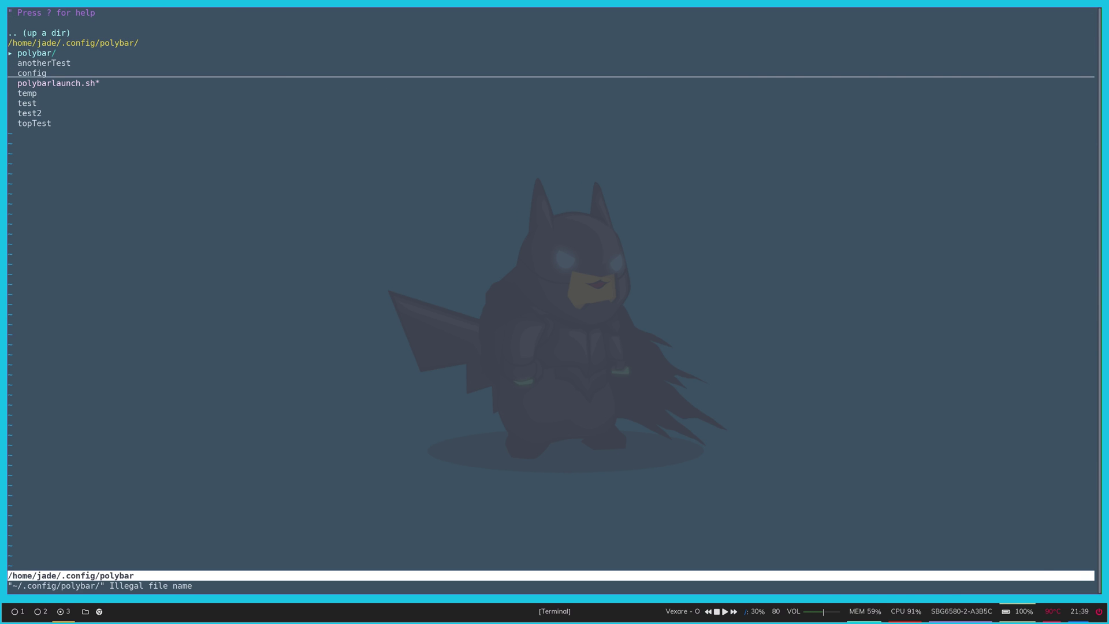
key(Return)
Search the polybar config for "files" and advance through the matches to the [module/files] section.
text(/files)
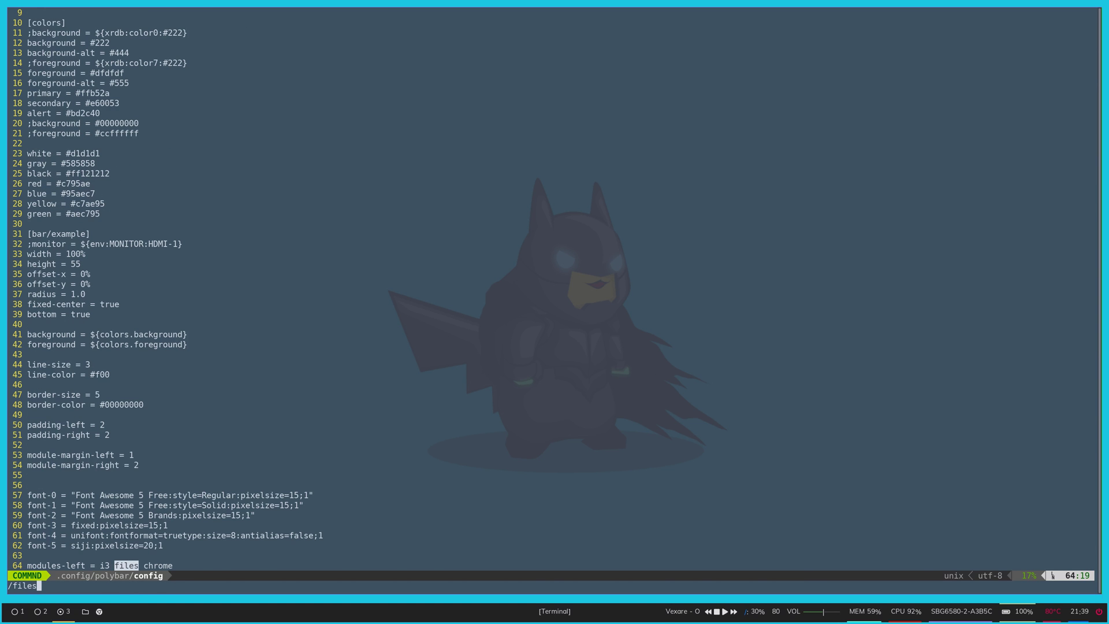
key(Return)
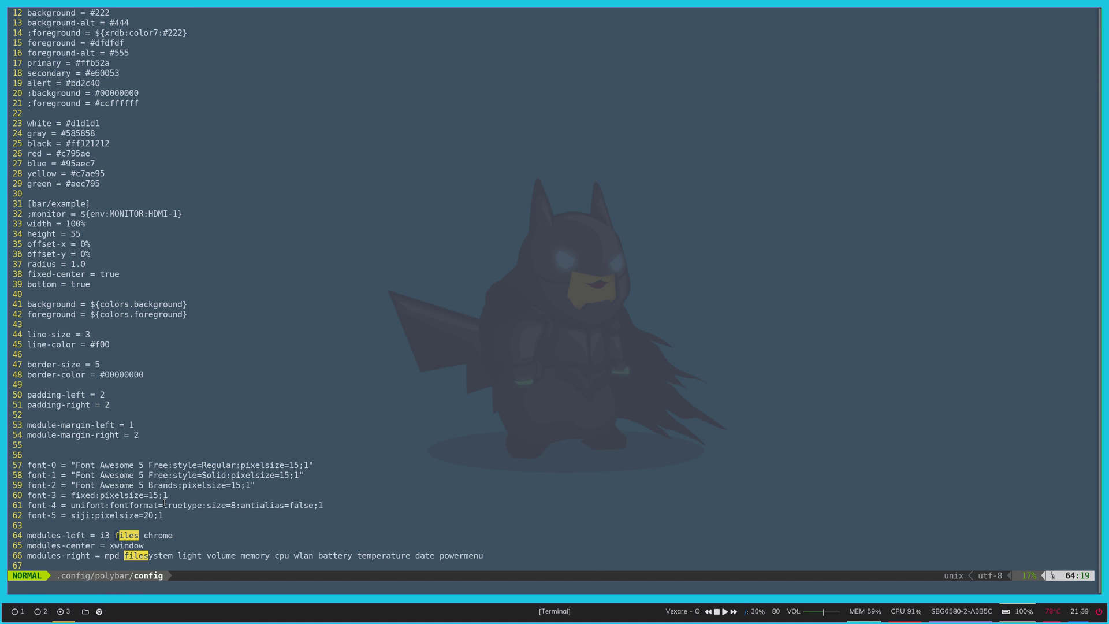
key(n)
key(n)
key(n)
key(j)
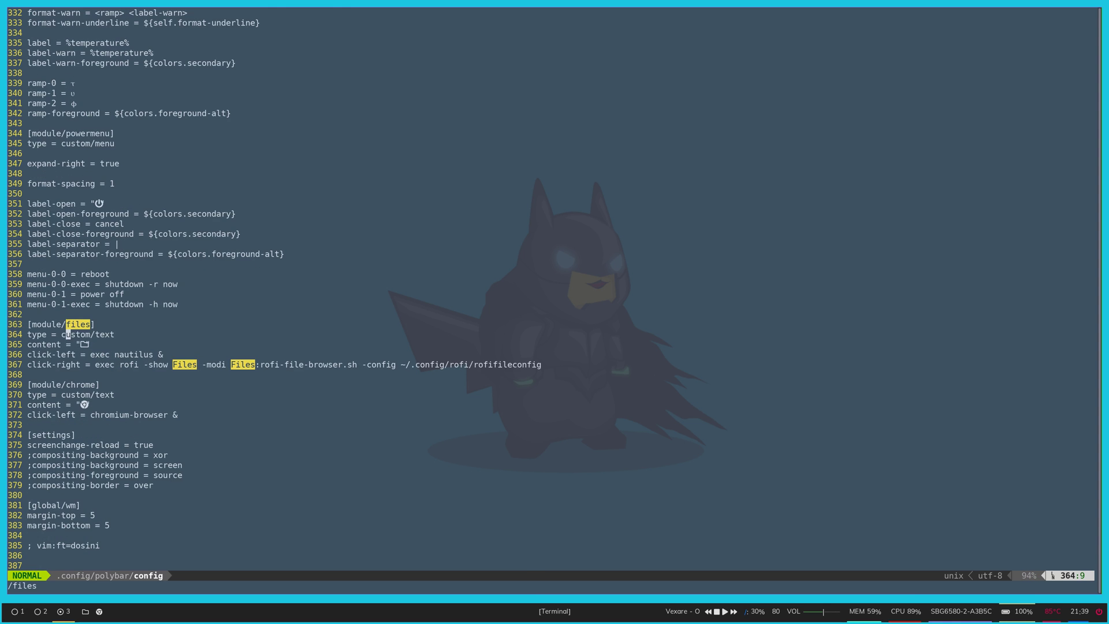
Examine the type and content lines of the files module, including the folder icon in the content value.
key(k)
key(j)
key(shift+v)
key(Escape)
key(j)
key(shift+v)
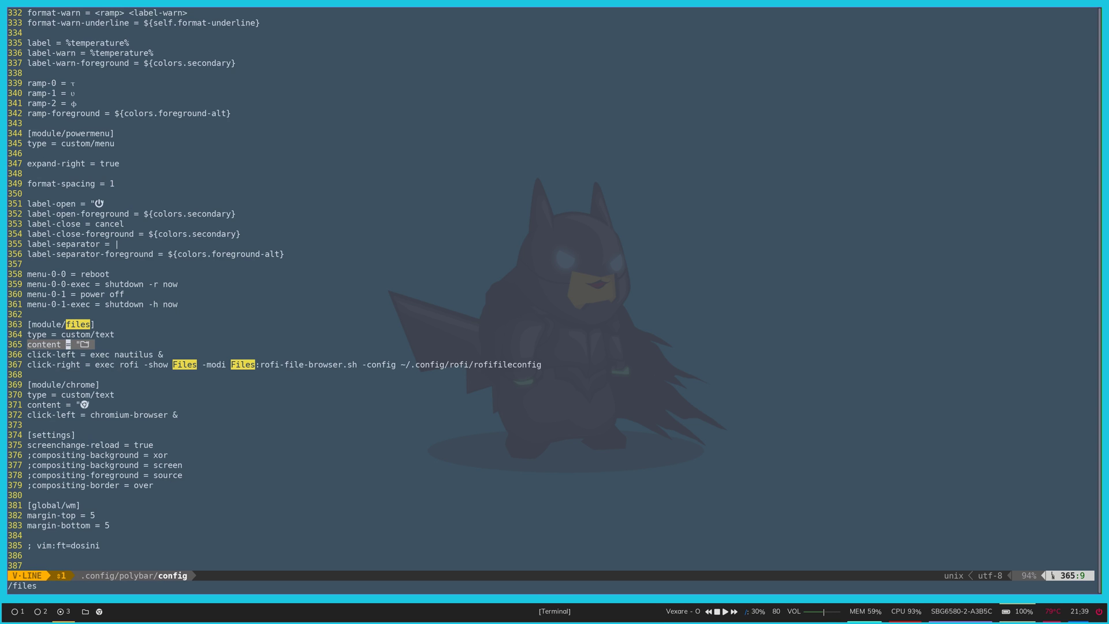
key(Escape)
key(dollar)
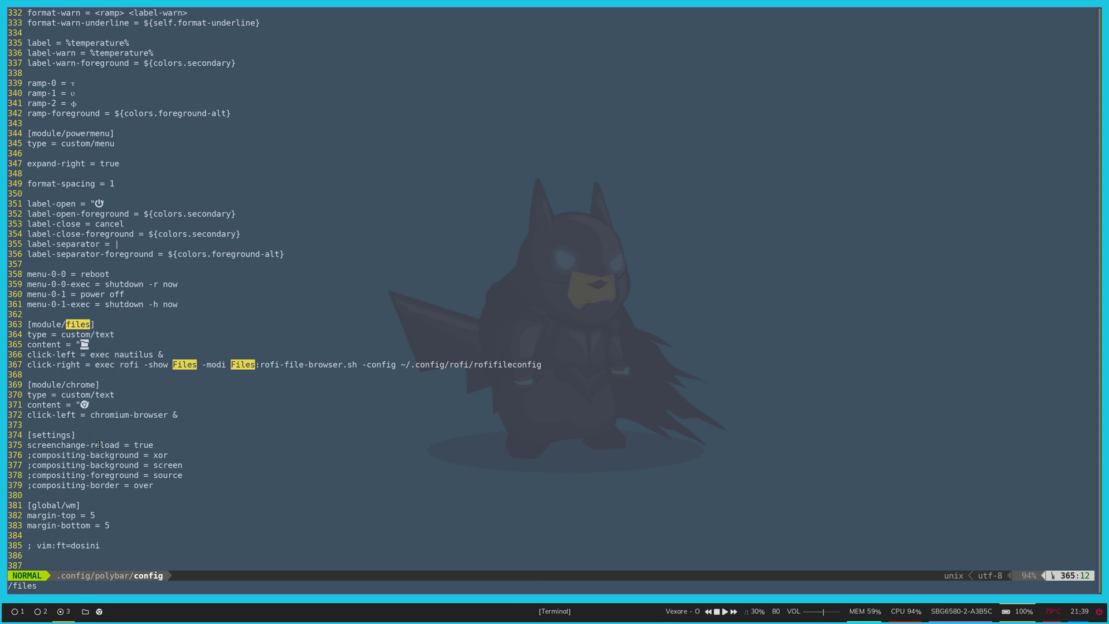
Check the click-left action by opening the file manager from the status bar's folder icon, and close its window.
key(j)
click(86, 612)
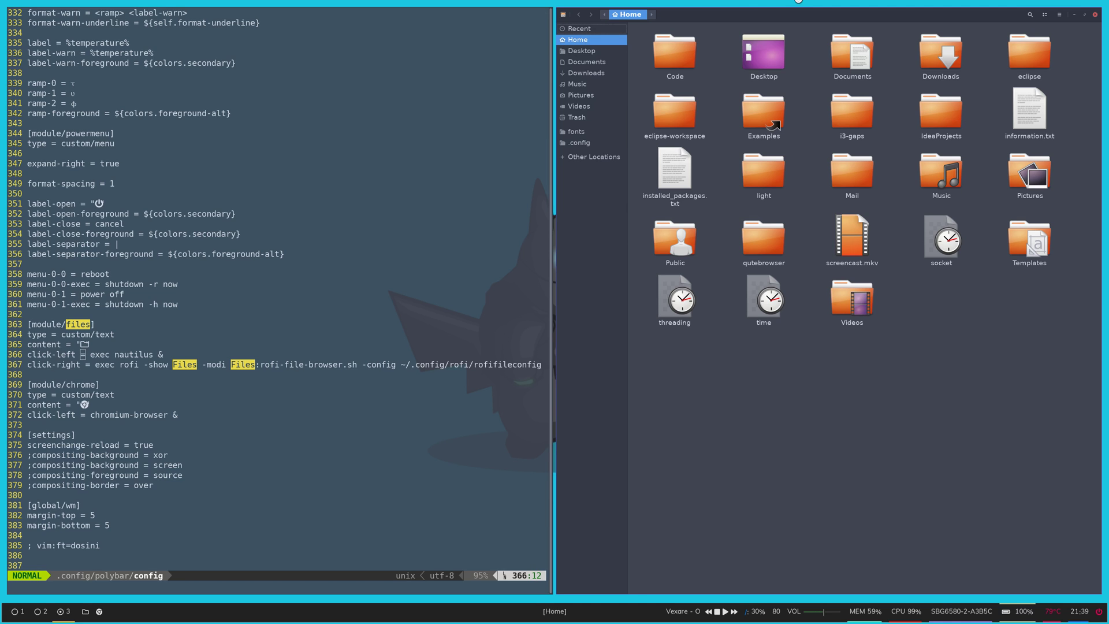
key(super+shift+q)
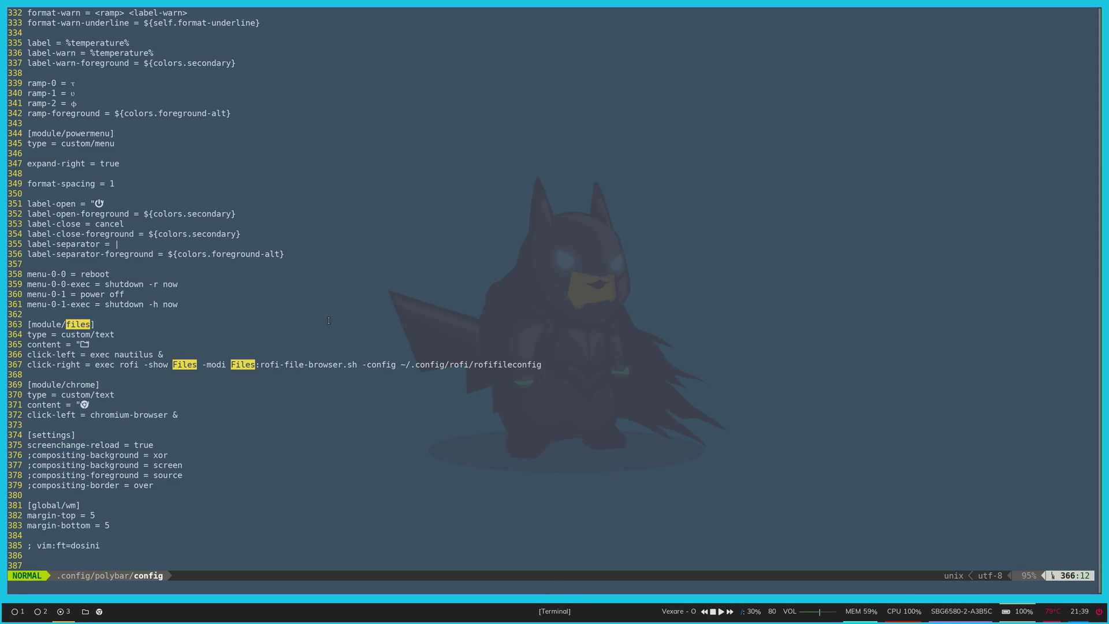
Step through the click-right line to examine its rofi command's -show and -modi arguments.
key(j)
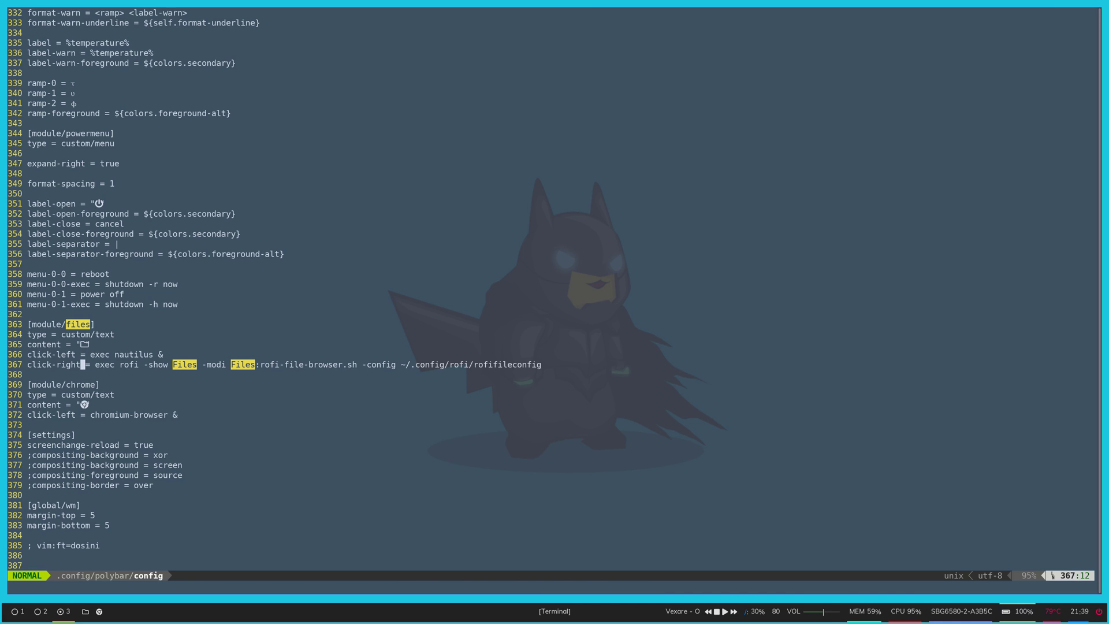
key(w)
key(w)
key(w)
key(w)
key(l)
key(l)
key(l)
key(l)
key(l)
key(l)
key(l)
key(l)
key(l)
key(l)
key(l)
key(l)
key(l)
key(l)
key(l)
key(l)
key(l)
key(l)
key(l)
key(l)
key(w)
key(w)
key(w)
key(w)
Highlight the script name rofi-file-browser.sh in the click-right command.
mouse_move(259, 364)
mouse_down()
mouse_move(23, 365)
mouse_move(356, 367)
mouse_move(258, 366)
mouse_up()
click(256, 422)
drag(259, 365, 356, 367)
click(356, 366)
Switch to the empty workspace 4, open the rofi launcher and cycle to its locate mode.
key(super+4)
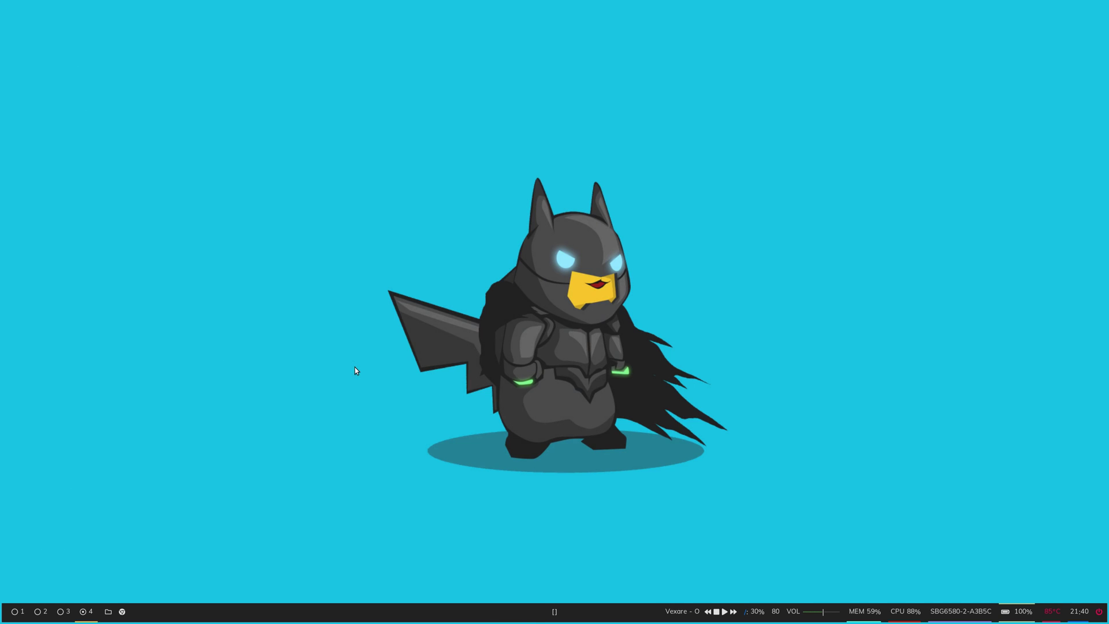
key(super+d)
key(shift+Right)
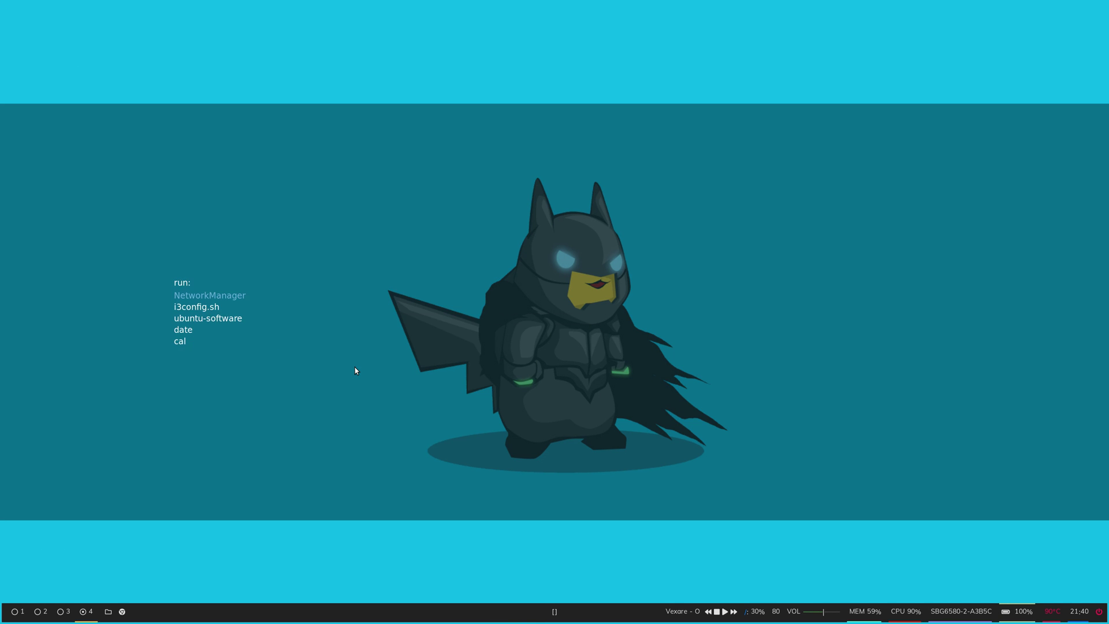
key(shift+Right)
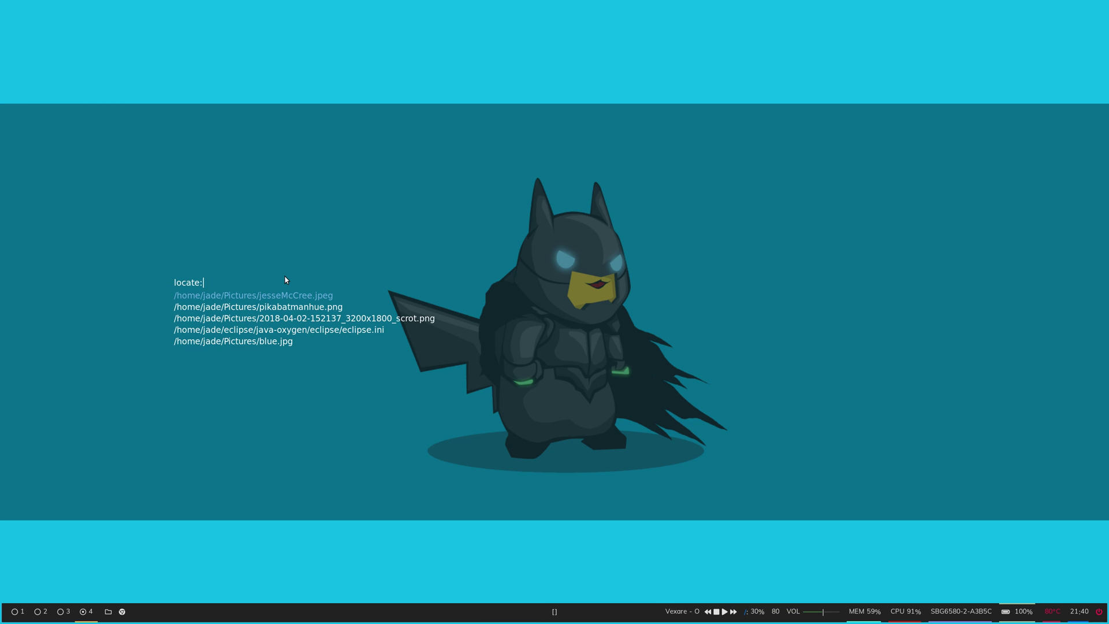
Browse down and up through the entries in the launcher's locate mode.
key(Down)
key(Down)
key(Down)
key(Down)
key(Down)
key(Down)
key(Up)
key(Up)
key(Up)
key(Up)
key(Up)
key(Up)
key(Up)
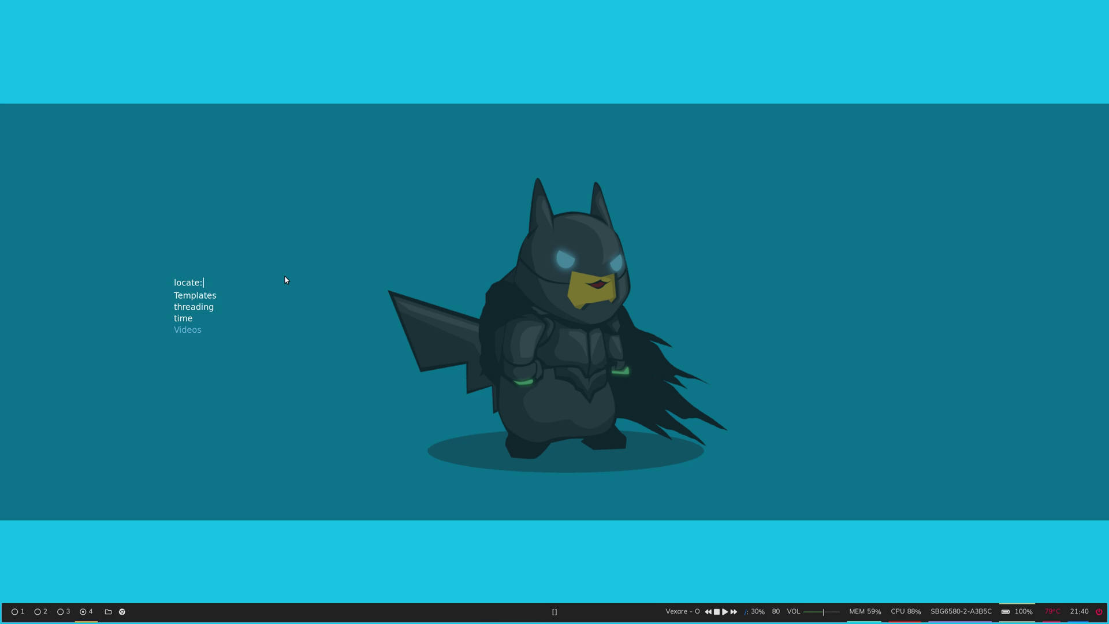
key(Down)
key(Down)
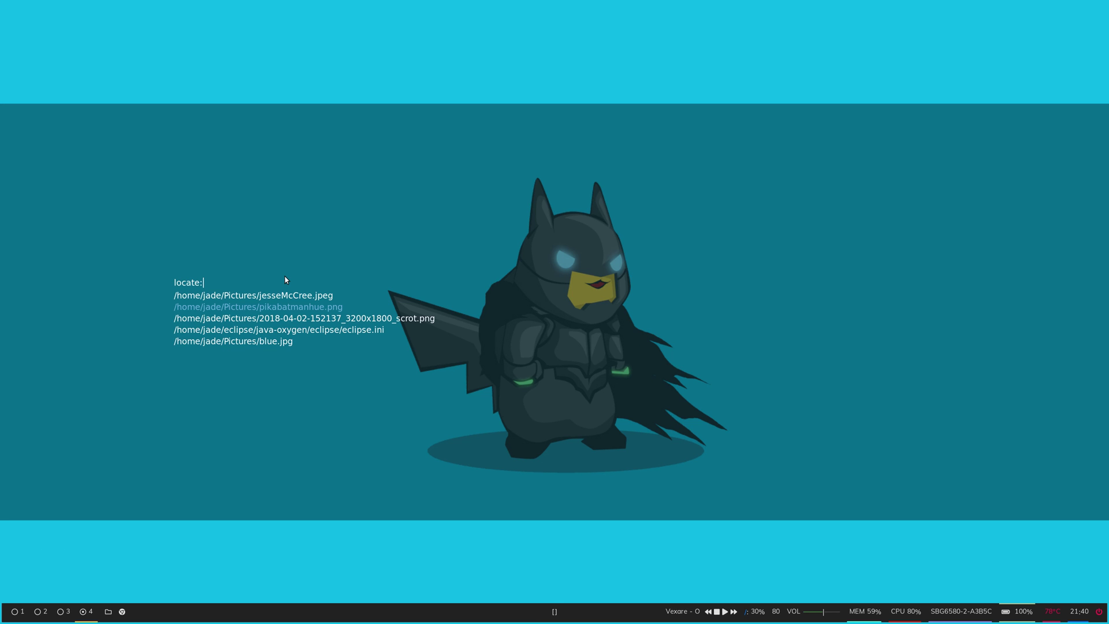
Filter the locate entries by "cha", clear the filter and browse down the folder list.
text(chat)
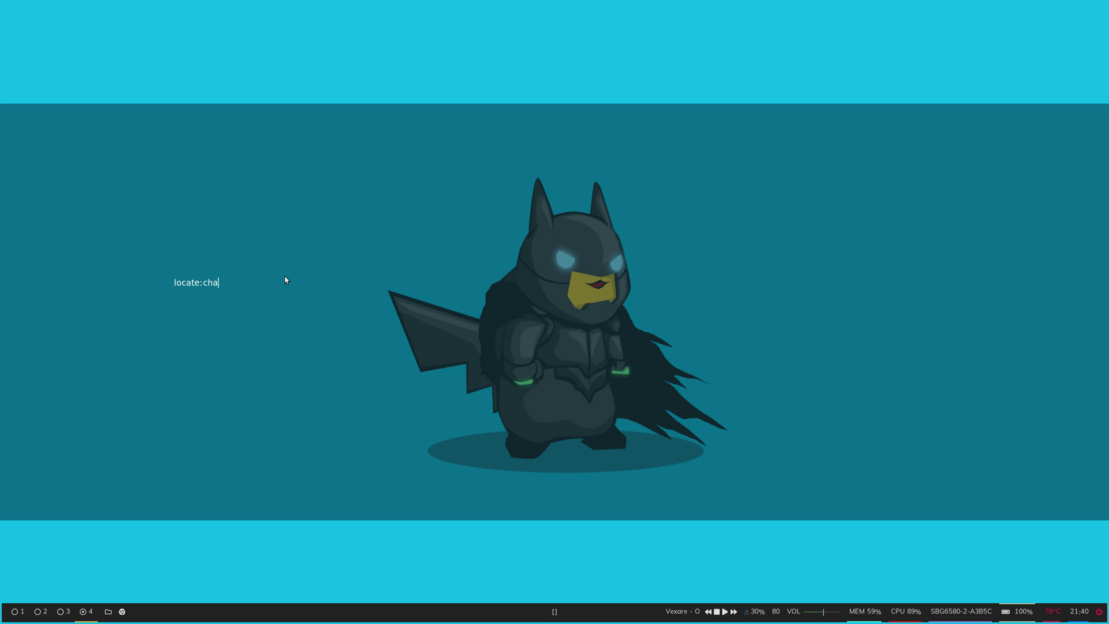
key(BackSpace)
key(BackSpace)
key(BackSpace)
key(Down)
key(Down)
key(Down)
key(Down)
key(Down)
key(Down)
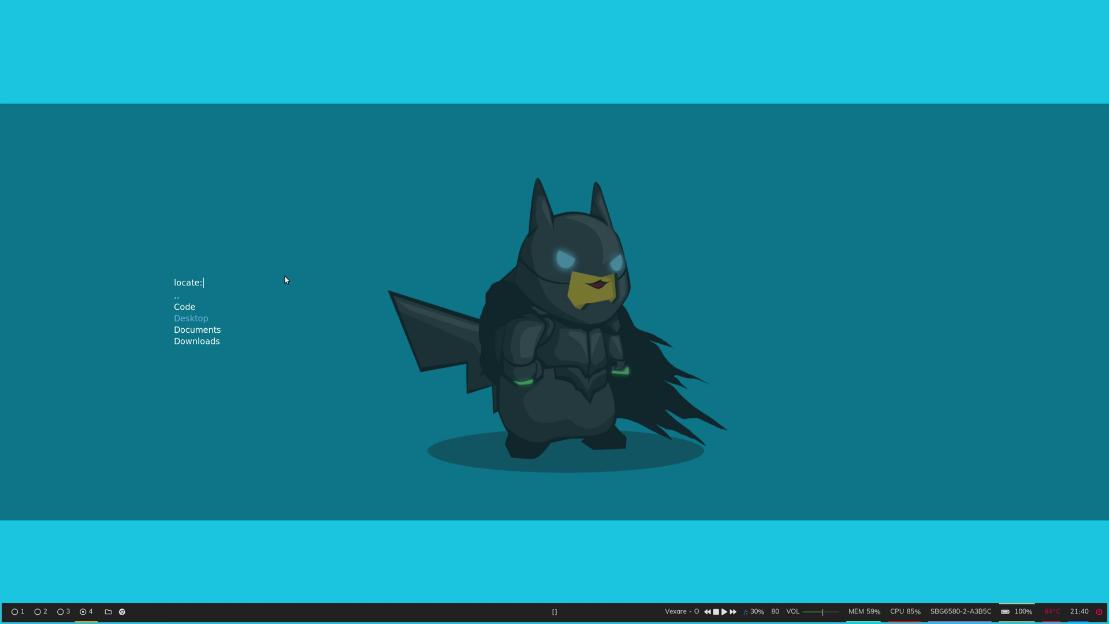
Open the Code folder in locate mode, try a text filter, clear it and cycle the launcher's mode.
key(Up)
key(Return)
text(chat)
key(BackSpace)
key(BackSpace)
key(BackSpace)
key(BackSpace)
key(shift+Right)
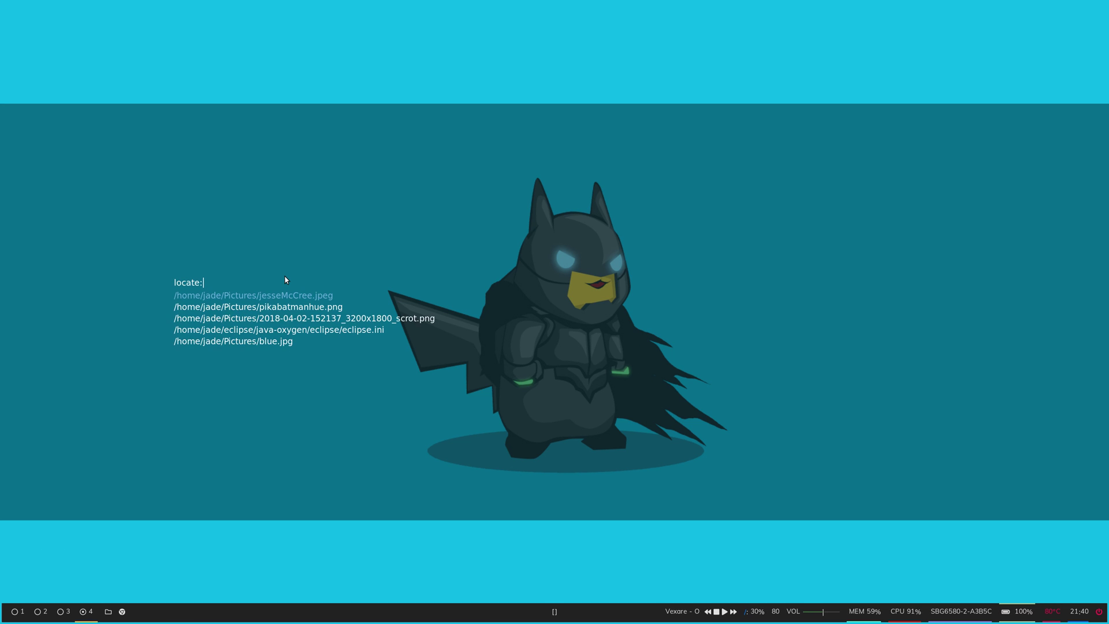
Browse the launcher's file entries while switching modes, dismiss it and return to workspace 3.
key(Down)
key(Down)
key(Down)
key(shift+Left)
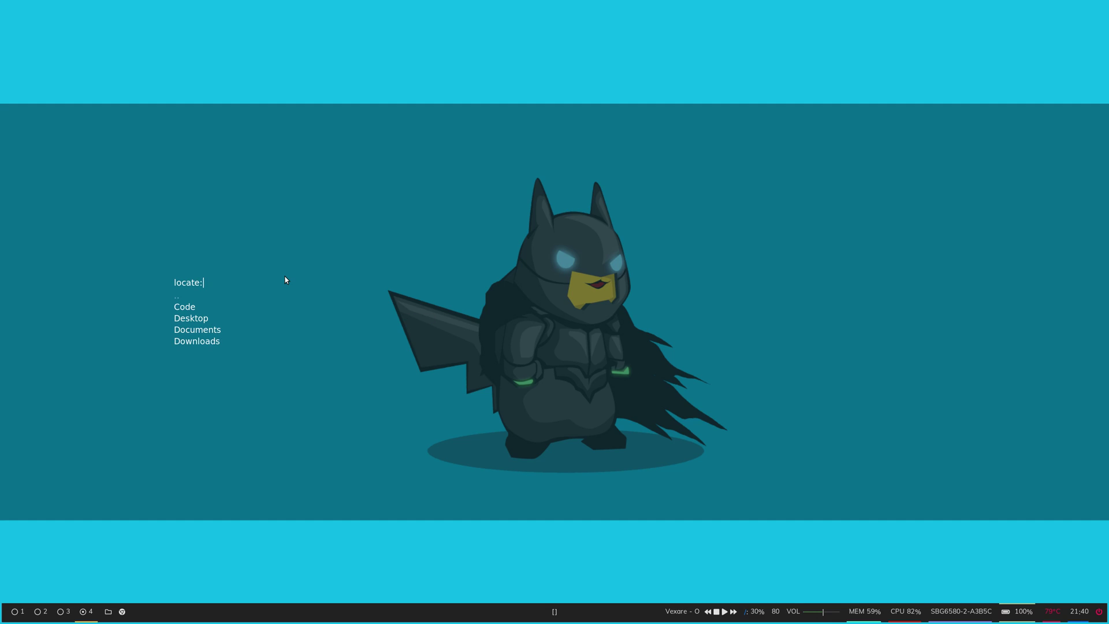
key(Down)
key(Down)
key(Down)
key(Escape)
key(super+2)
key(super+3)
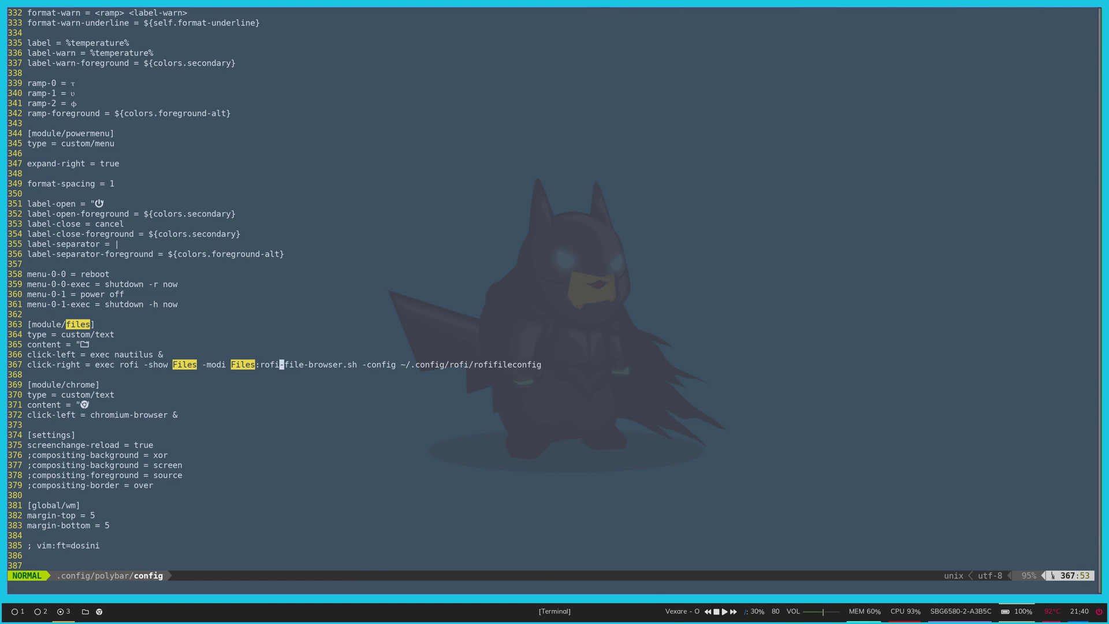
Examine the -config option and its ~/.config/rofi/rofifileconfig path at the end of the click-right line.
key(A)
key(Escape)
key(shift+v)
key(Escape)
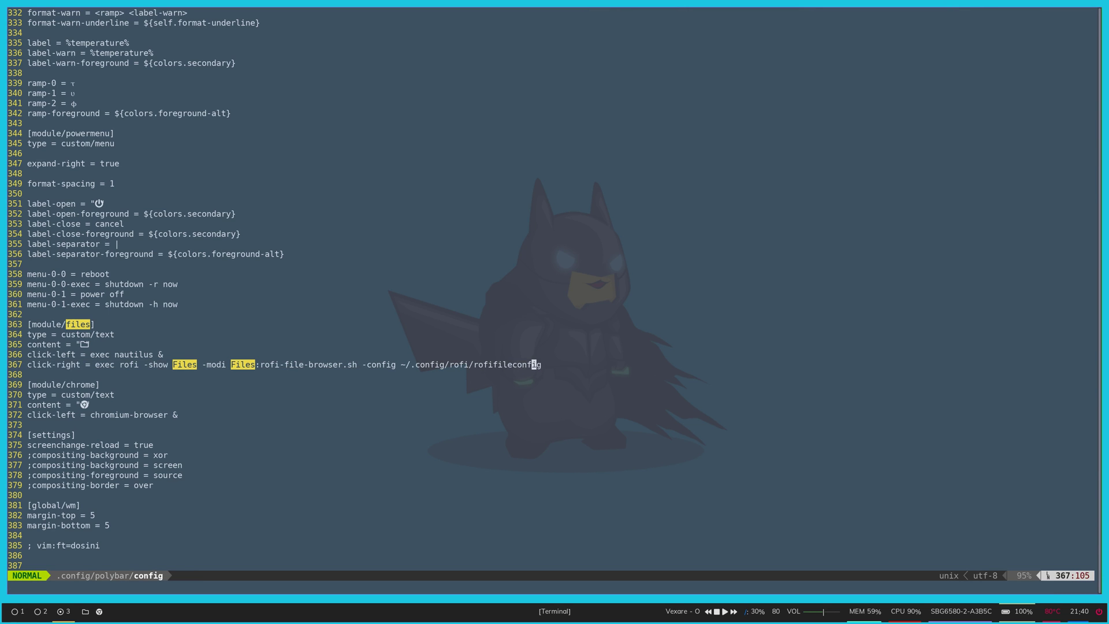
key(h)
key(h)
key(h)
key(h)
key(h)
key(h)
key(h)
key(h)
key(h)
key(h)
key(h)
key(h)
key(h)
key(h)
key(h)
key(h)
key(h)
key(h)
key(h)
key(h)
key(h)
key(h)
key(h)
key(h)
key(h)
key(h)
key(h)
key(h)
key(h)
key(h)
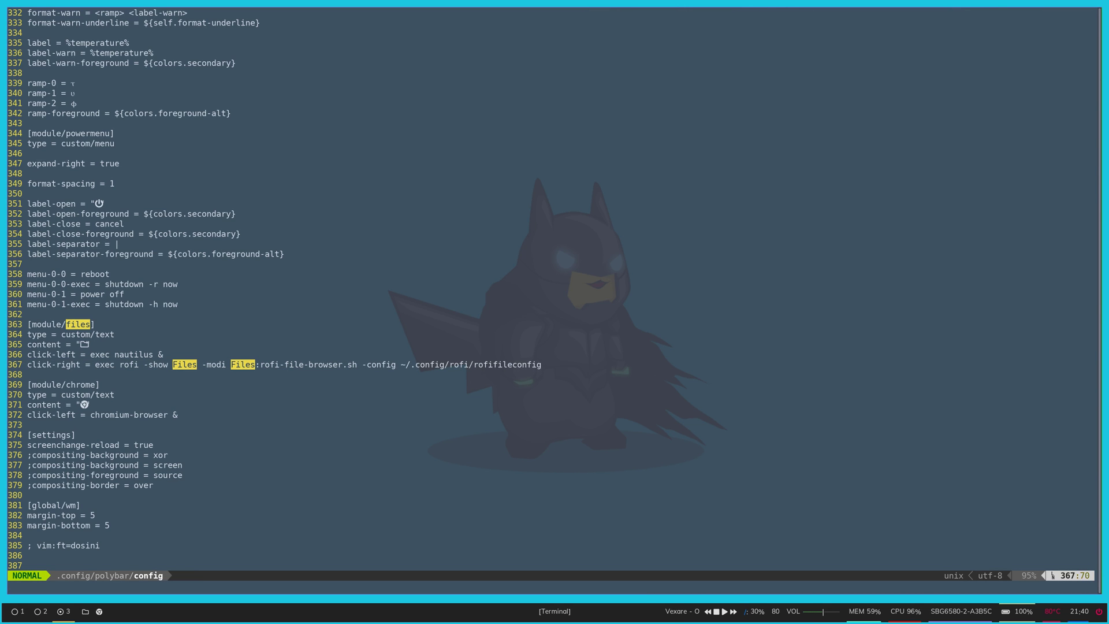
key(h)
key(h)
key(h)
key(h)
key(h)
key(h)
key(h)
key(h)
key(h)
key(h)
key(h)
key(h)
key(h)
key(h)
key(h)
key(h)
key(h)
key(h)
key(h)
key(h)
key(h)
key(l)
key(l)
key(l)
key(l)
key(l)
key(l)
key(l)
key(h)
key(h)
key(h)
Highlight part of the click-right line's rofi command to examine its arguments, and quit the polybar config.
key(B)
key(B)
key(B)
key(v)
key(l)
key(e)
key(e)
key(l)
key(Escape)
text(:q)
key(Return)
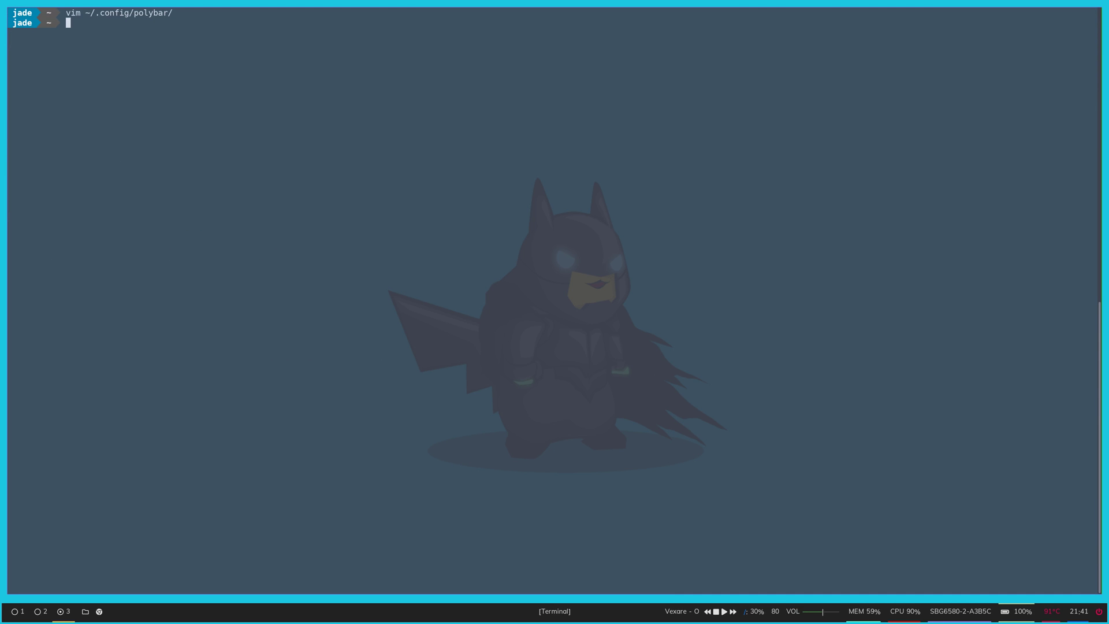
Open the pop-up file menu from the status bar's folder icon and move up and down through its entries.
click(88, 610)
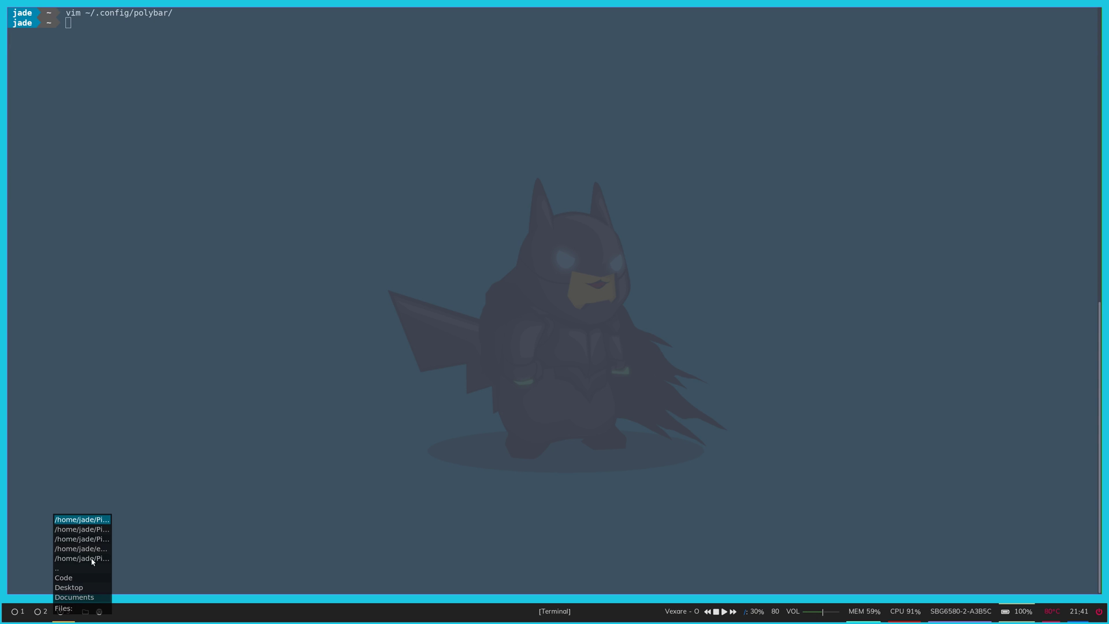
key(Down)
key(Down)
key(Down)
key(Down)
key(Down)
key(Down)
key(Down)
key(Down)
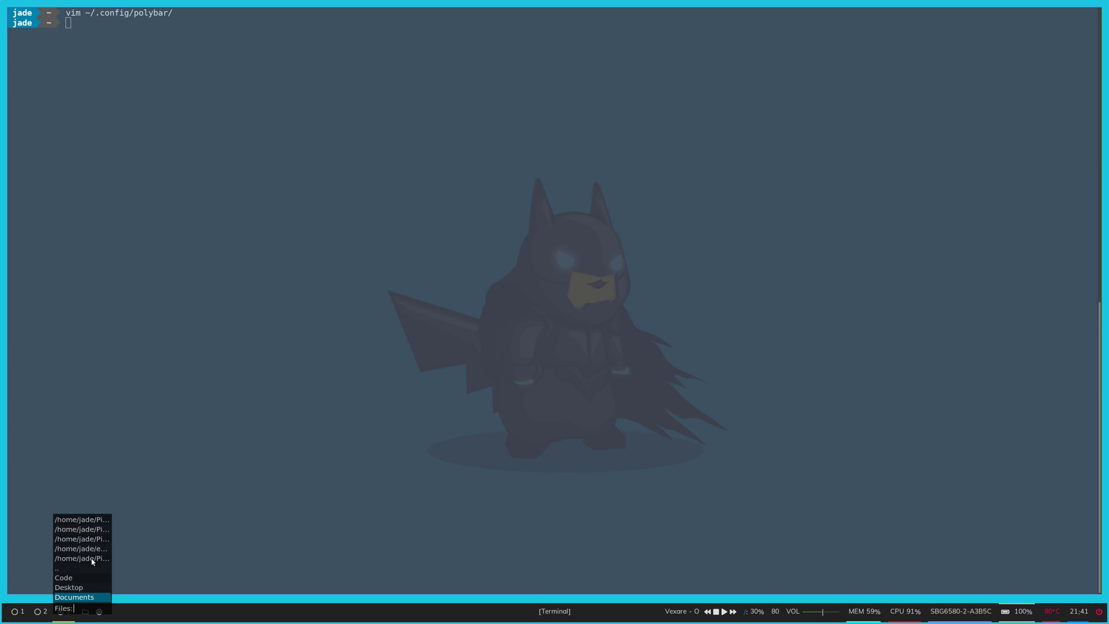
key(Up)
key(Up)
key(Up)
key(Up)
key(Down)
key(Down)
key(Down)
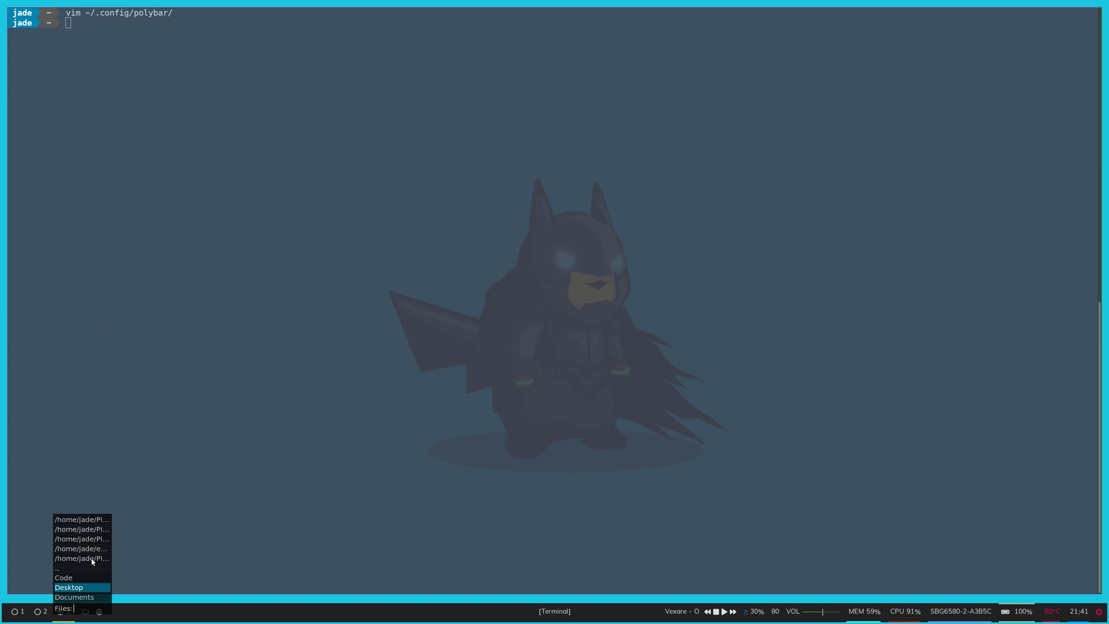
Browse through folders in the pop-up file menu to reach the directory containing ChatPY, EmailingPY and sendmail.
key(Return)
key(Down)
key(Down)
key(Down)
key(Down)
key(Return)
key(Down)
key(Up)
key(Return)
Move through the directory's entries around the sendmail folder and dismiss the pop-up file menu.
key(Down)
key(Down)
key(Down)
key(Down)
key(Down)
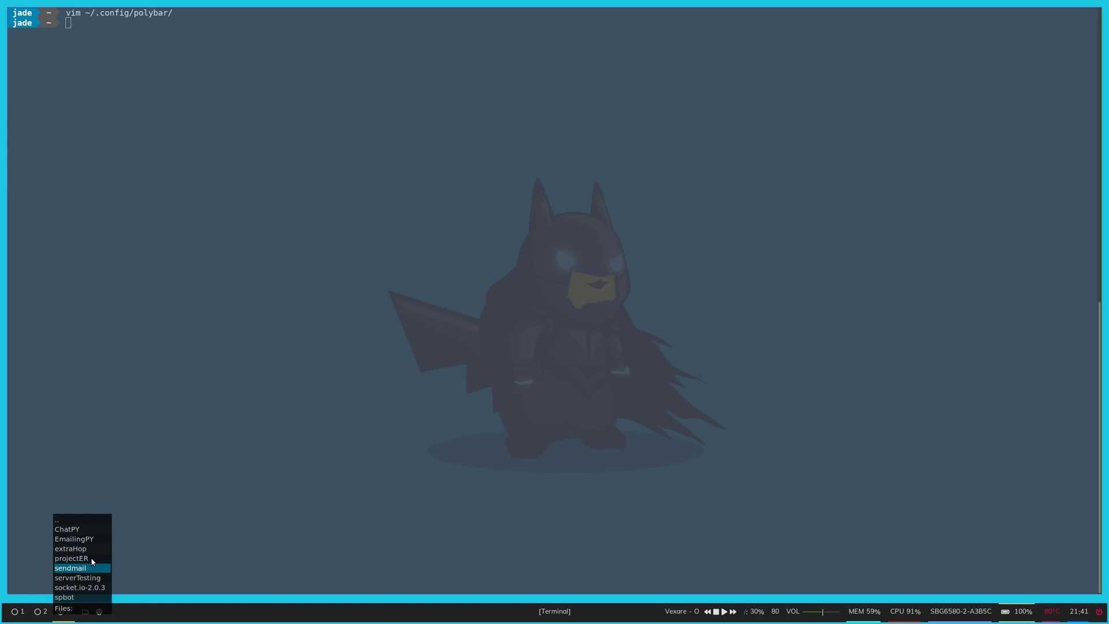
key(Up)
key(Escape)
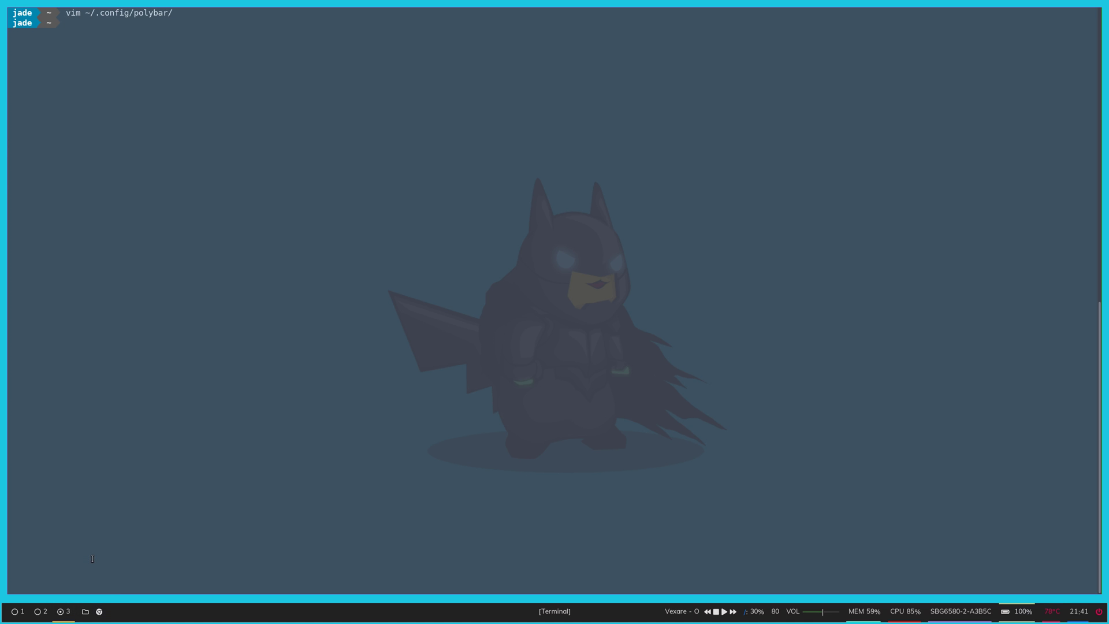